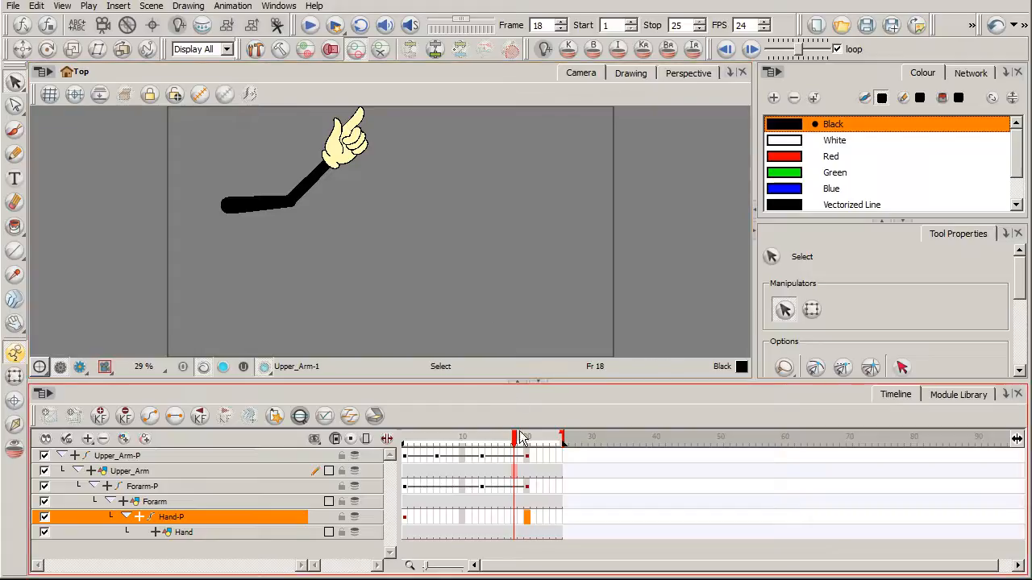
# Scrub through the arm animation from frame 1 to frame 13 to examine the timing of the upper arm and forearm.
pyautogui.click(523, 440)
pyautogui.click(528, 442)
pyautogui.moveTo(530, 448); pyautogui.dragTo(390, 417)
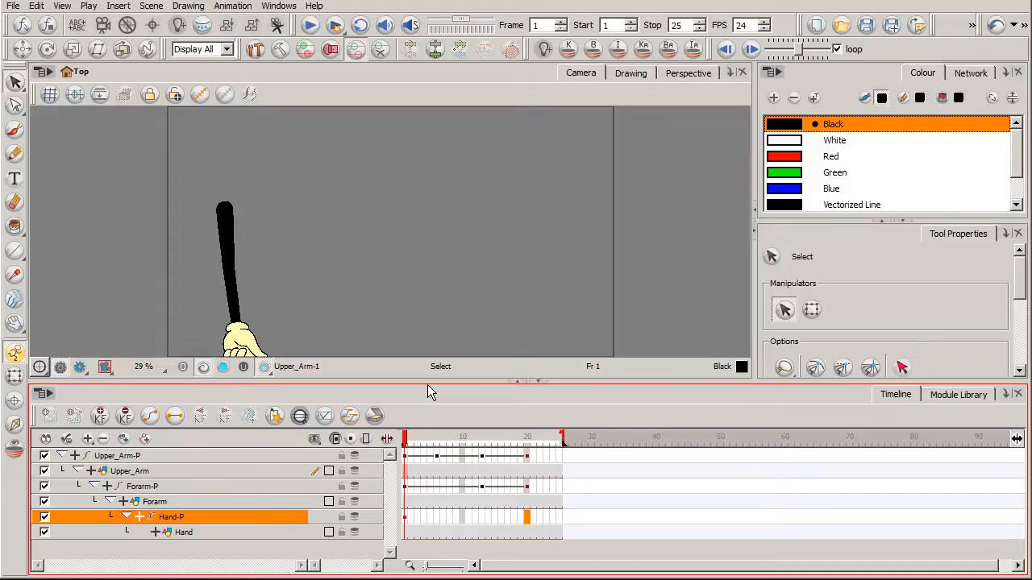
pyautogui.click(426, 437)
pyautogui.moveTo(428, 443)
pyautogui.mouseDown()
pyautogui.moveTo(528, 449)
pyautogui.moveTo(407, 438)
pyautogui.moveTo(456, 443)
pyautogui.moveTo(424, 445)
pyautogui.moveTo(442, 446)
pyautogui.mouseUp()
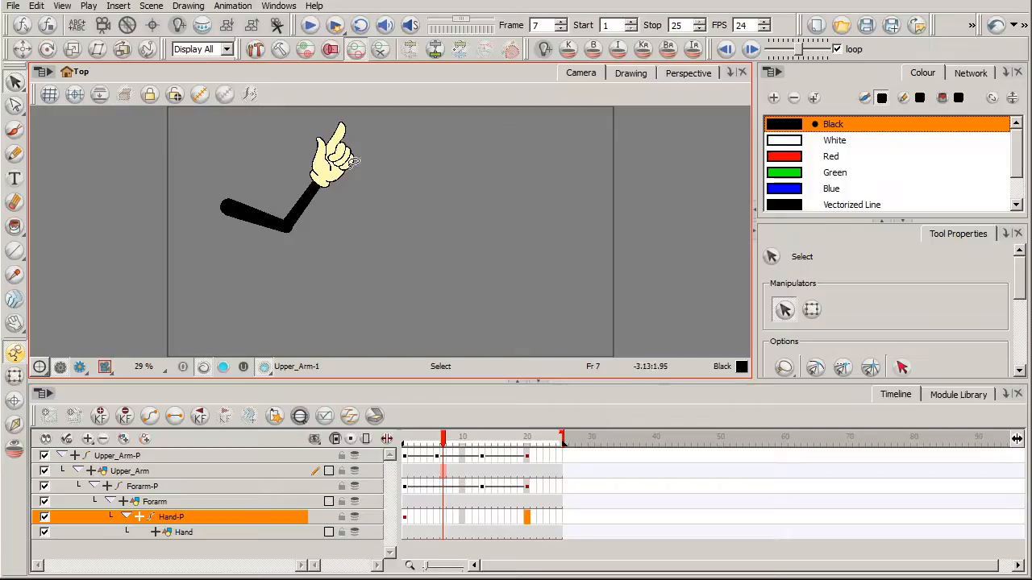
pyautogui.moveTo(443, 446); pyautogui.dragTo(484, 445)
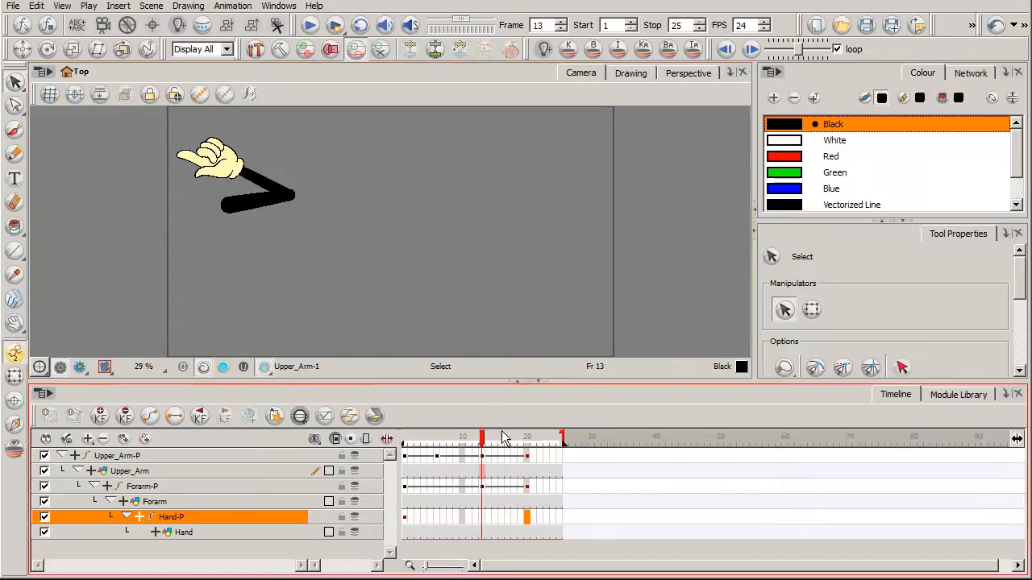
pyautogui.moveTo(484, 440)
pyautogui.mouseDown()
pyautogui.moveTo(502, 439)
pyautogui.moveTo(439, 438)
pyautogui.moveTo(482, 444)
pyautogui.mouseUp()
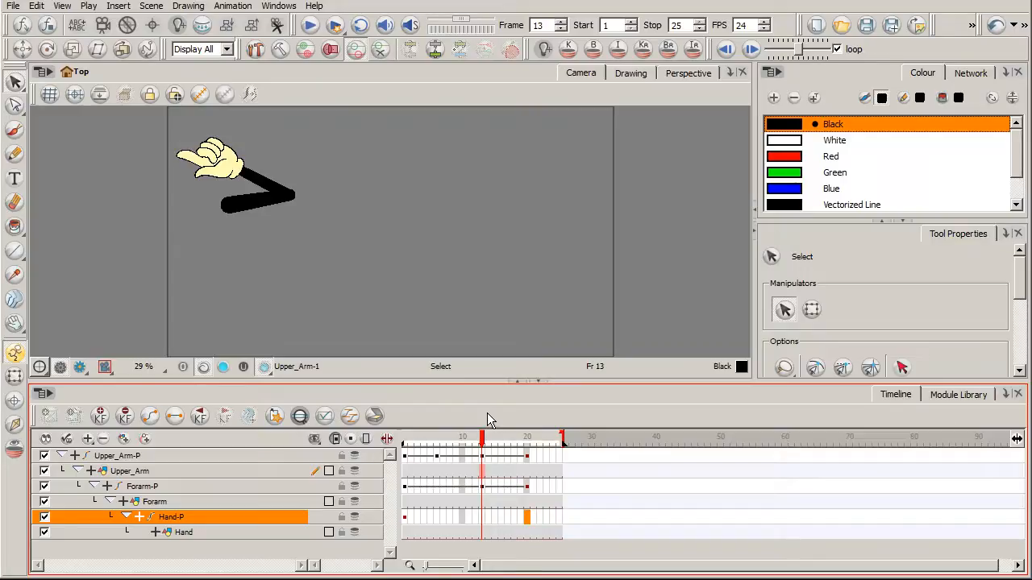
# Delay the Forarm-P keyframes at frames 13 and 20 by one frame, to frames 14 and 21.
pyautogui.click(482, 488)
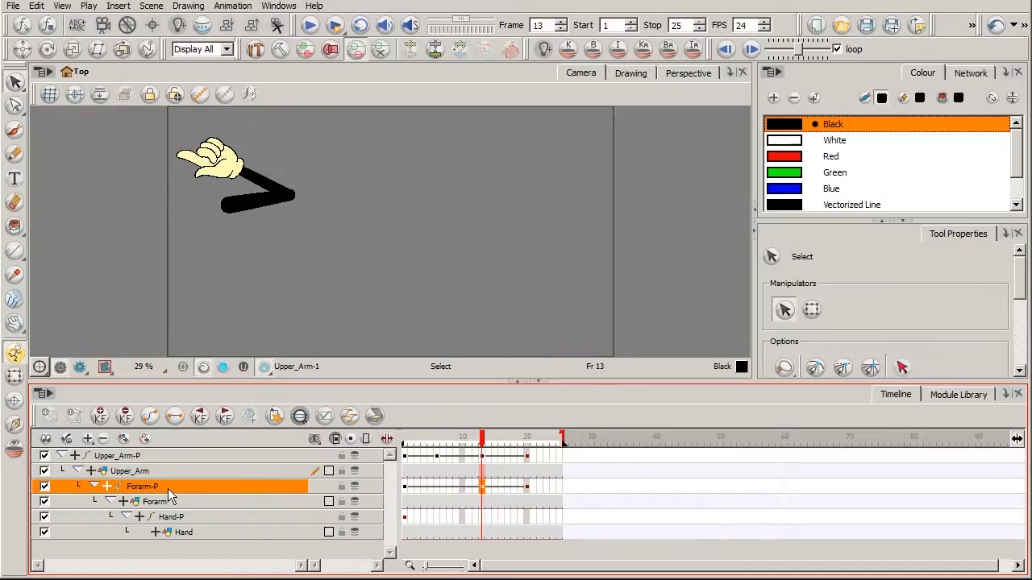
pyautogui.moveTo(483, 487); pyautogui.dragTo(492, 493)
pyautogui.click(491, 489)
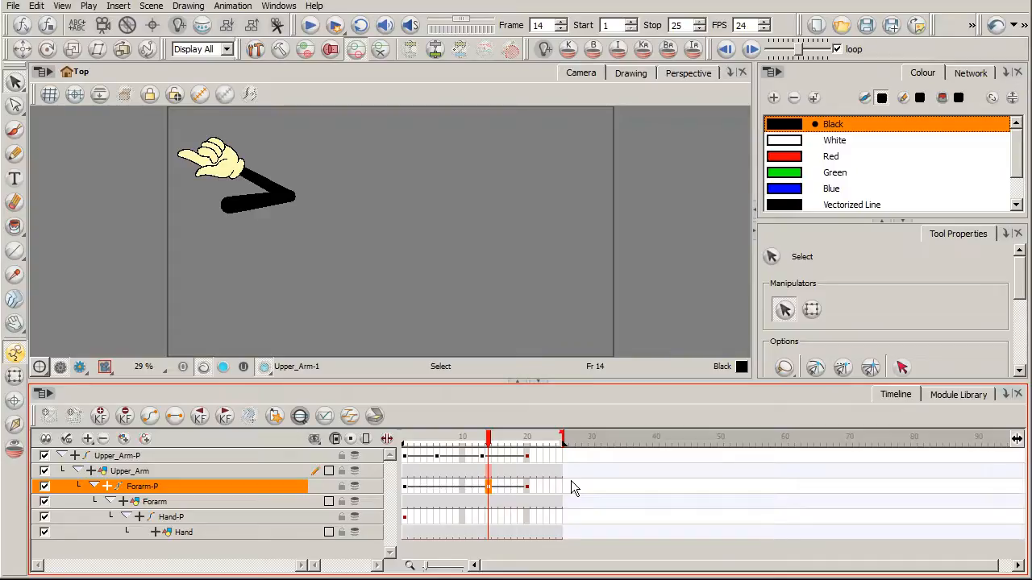
pyautogui.moveTo(488, 443); pyautogui.dragTo(523, 446)
pyautogui.click(529, 487)
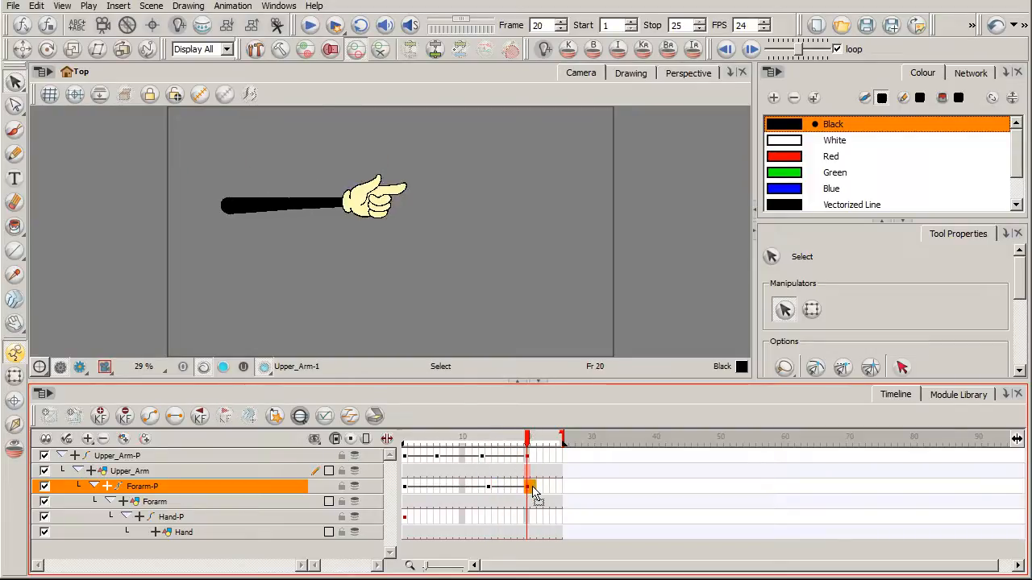
pyautogui.moveTo(534, 491); pyautogui.dragTo(543, 491)
# Play the arm animation from frame 1 to review the delayed forearm motion, and return to frame 1.
pyautogui.click(532, 449)
pyautogui.moveTo(532, 450); pyautogui.dragTo(405, 447)
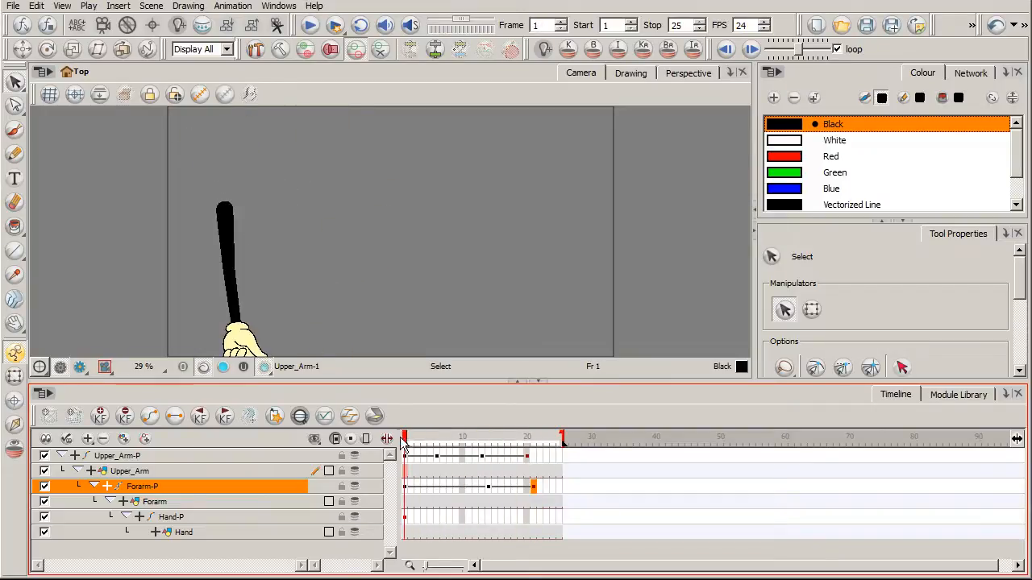
pyautogui.click(333, 25)
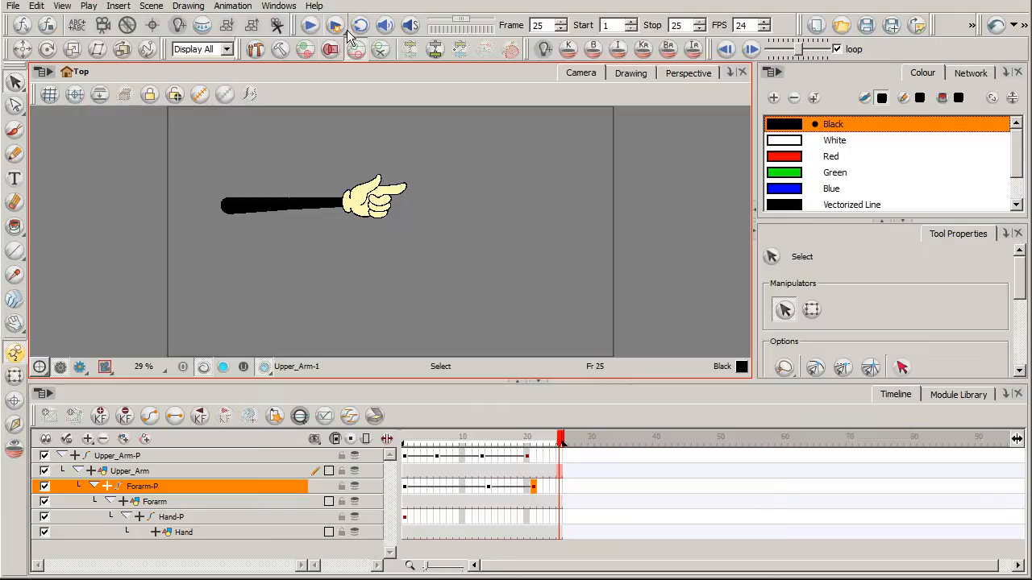
pyautogui.click(558, 447)
pyautogui.moveTo(558, 447); pyautogui.dragTo(405, 441)
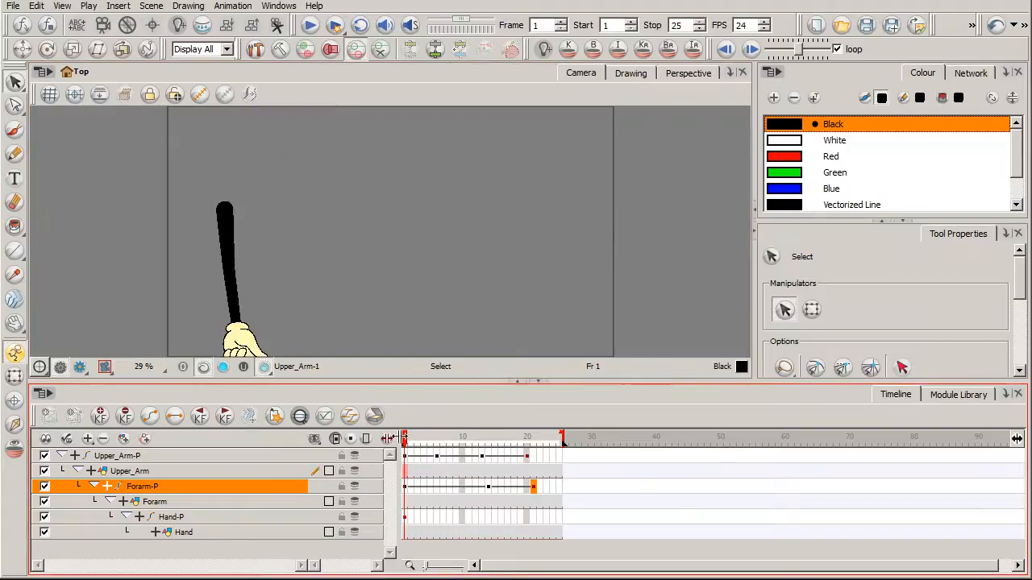
# Keyframe a dragging hand pose on Hand-P at frame 8 by rotating the hand clockwise around the wrist.
pyautogui.click(299, 521)
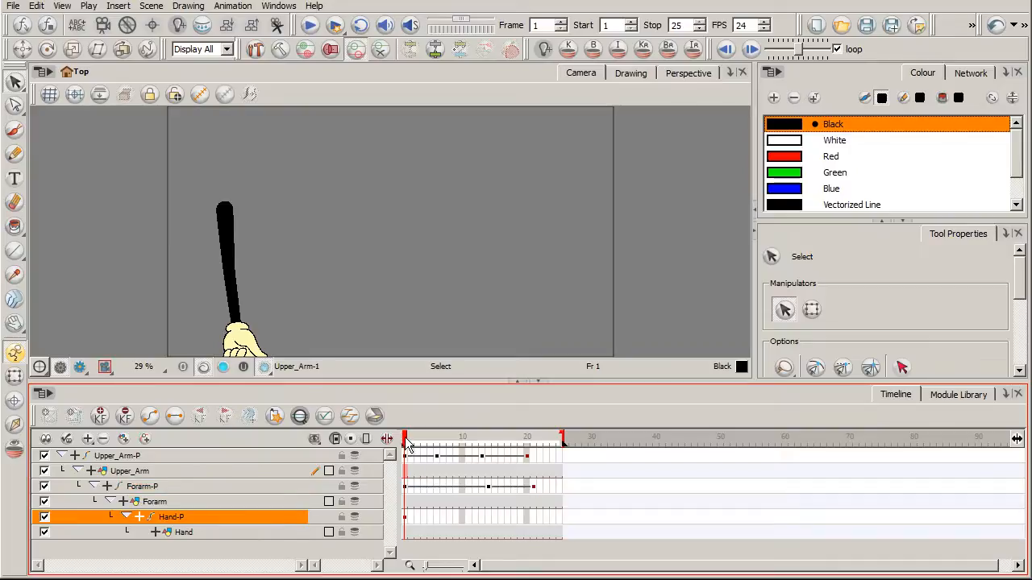
pyautogui.moveTo(408, 446); pyautogui.dragTo(431, 442)
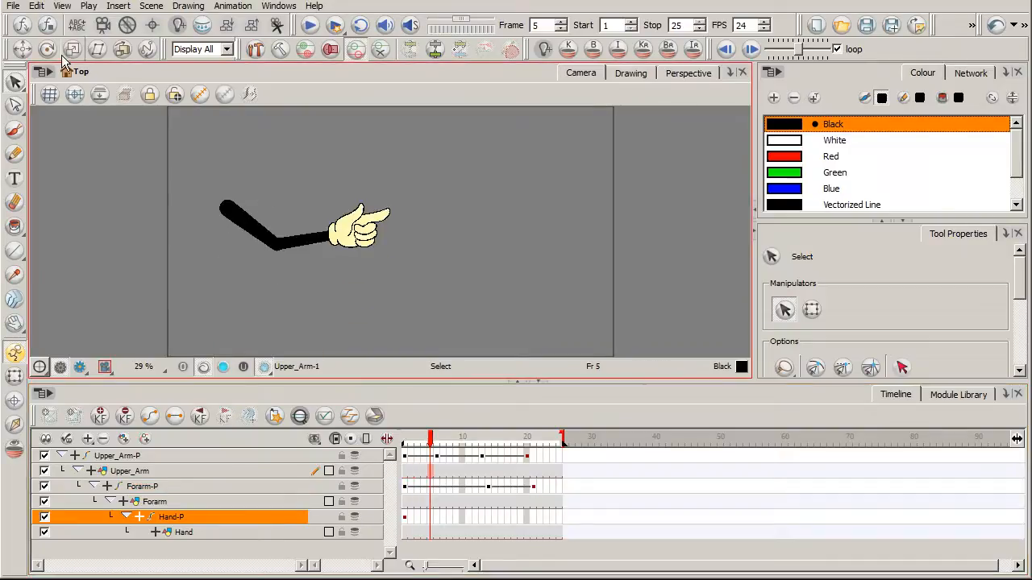
pyautogui.click(47, 50)
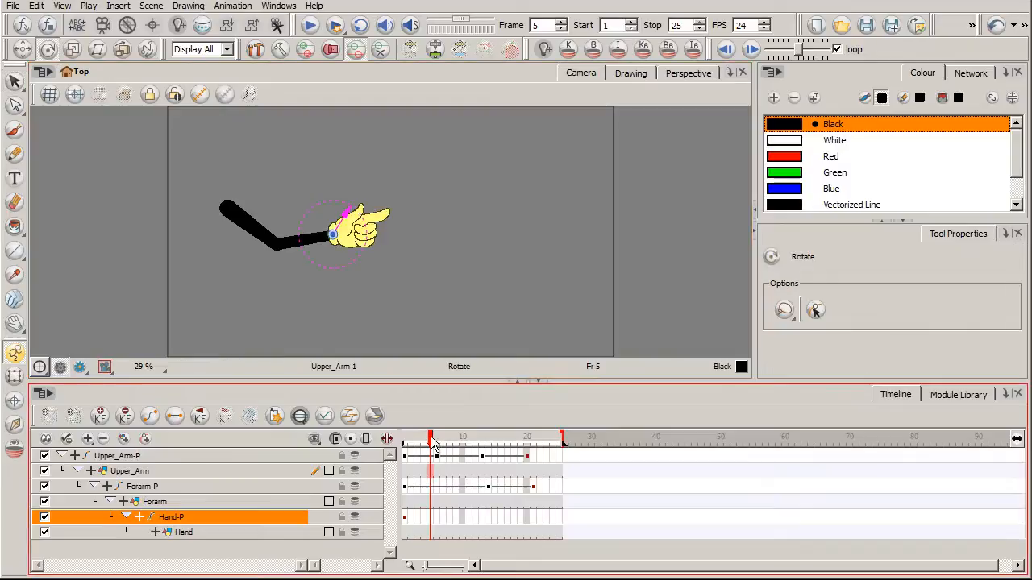
pyautogui.moveTo(433, 444); pyautogui.dragTo(397, 481)
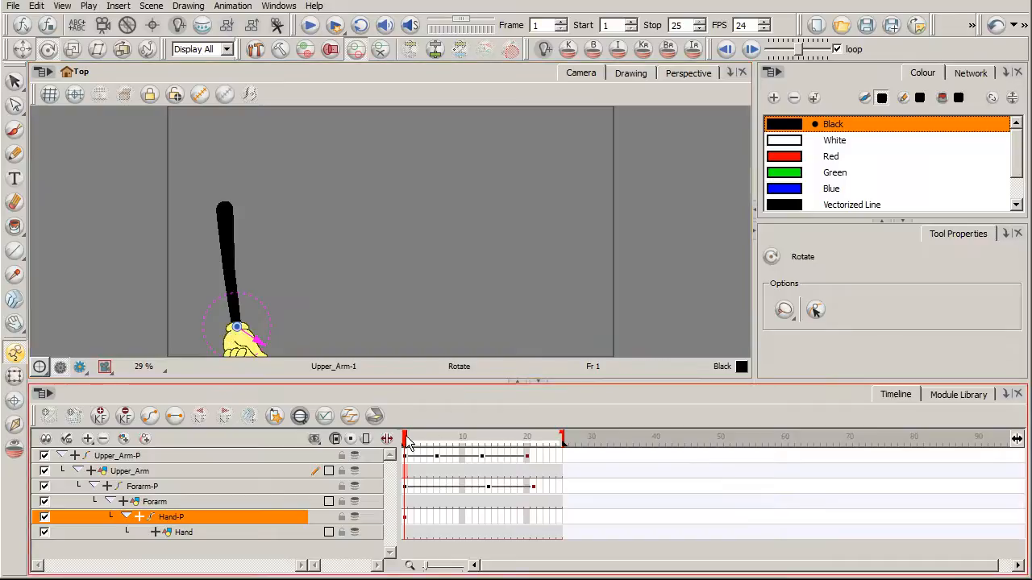
pyautogui.moveTo(407, 443); pyautogui.dragTo(451, 448)
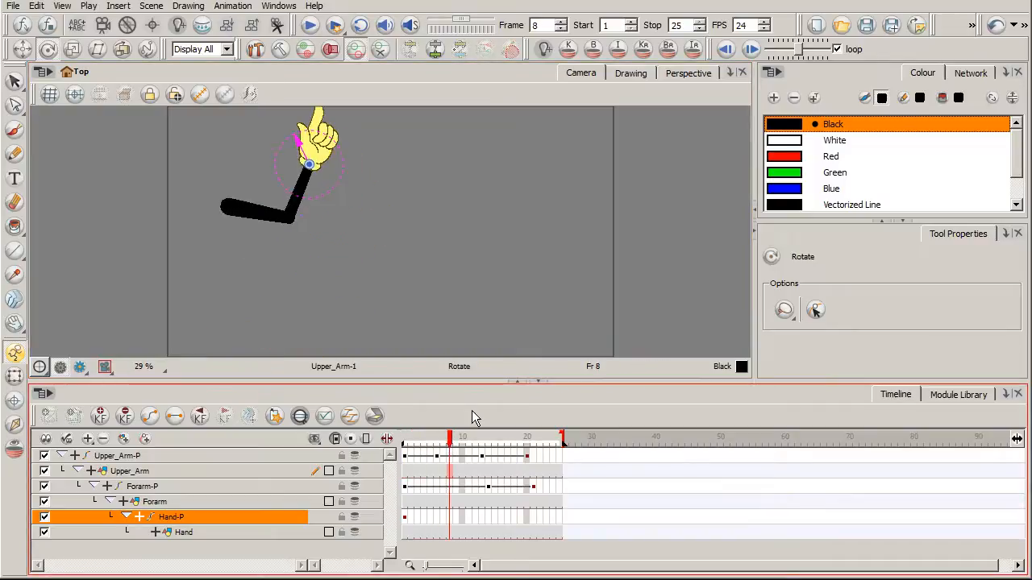
pyautogui.moveTo(341, 153); pyautogui.dragTo(362, 146)
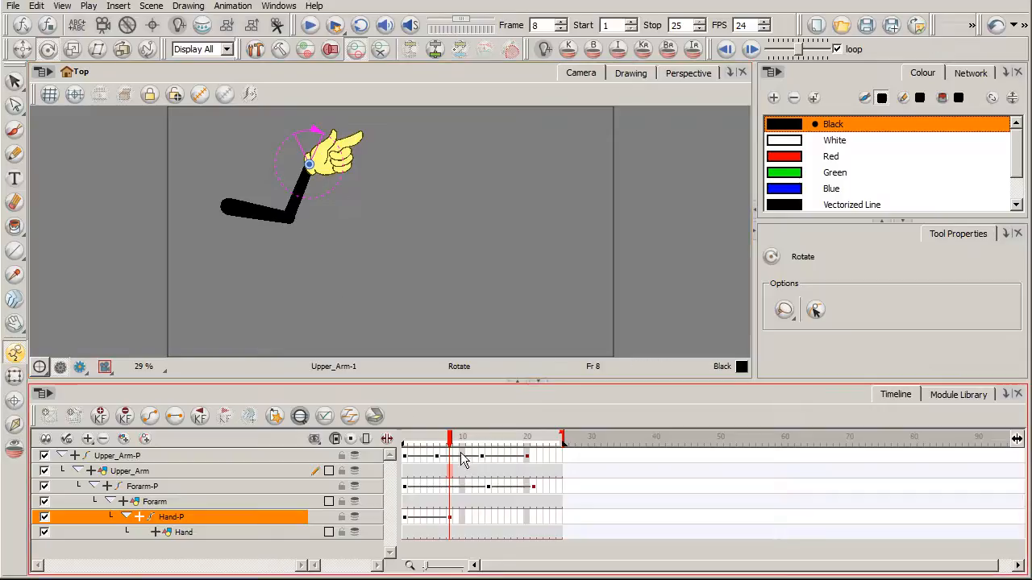
# Keyframe Hand-P at frame 15 by rotating the hand counterclockwise back in line with the forearm.
pyautogui.moveTo(449, 443)
pyautogui.mouseDown()
pyautogui.moveTo(406, 448)
pyautogui.moveTo(451, 448)
pyautogui.mouseUp()
pyautogui.moveTo(451, 447); pyautogui.dragTo(496, 458)
pyautogui.moveTo(228, 173); pyautogui.dragTo(243, 186)
pyautogui.moveTo(251, 191); pyautogui.dragTo(246, 191)
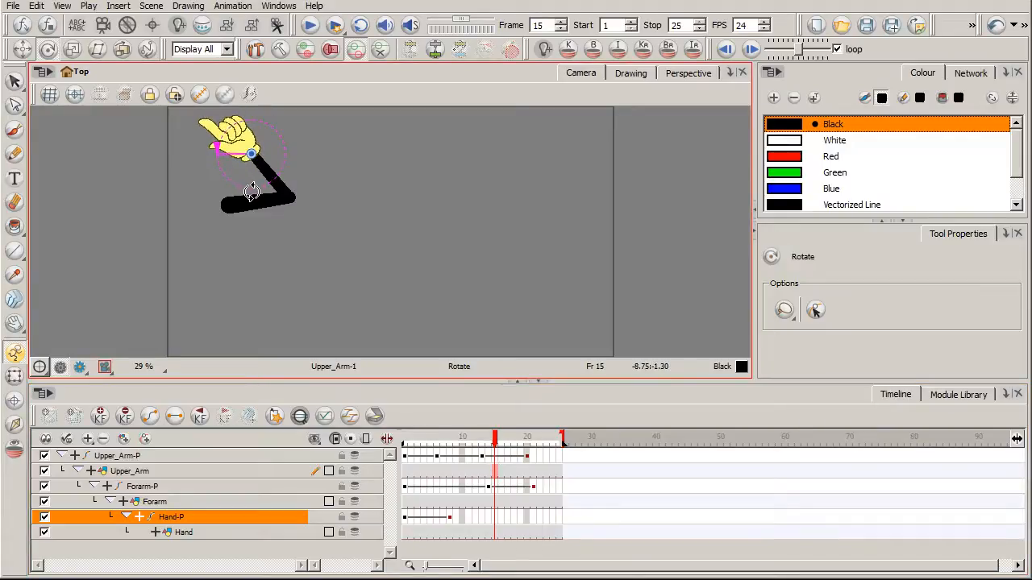
pyautogui.click(494, 516)
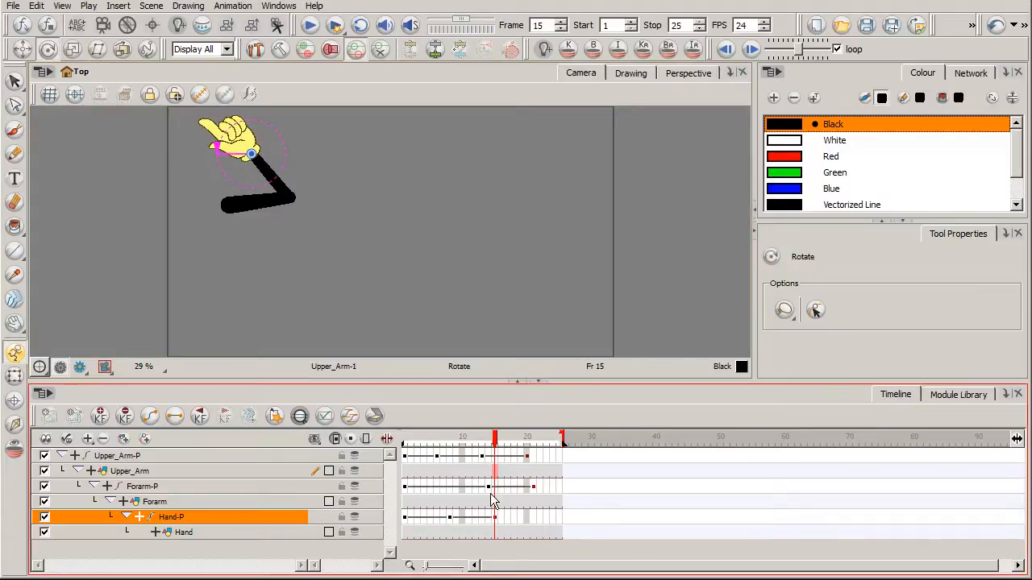
# On Hand-P, bend the hand counterclockwise at frame 19 and rotate it back in line with the arm at frame 21.
pyautogui.moveTo(498, 445); pyautogui.dragTo(491, 448)
pyautogui.click(497, 448)
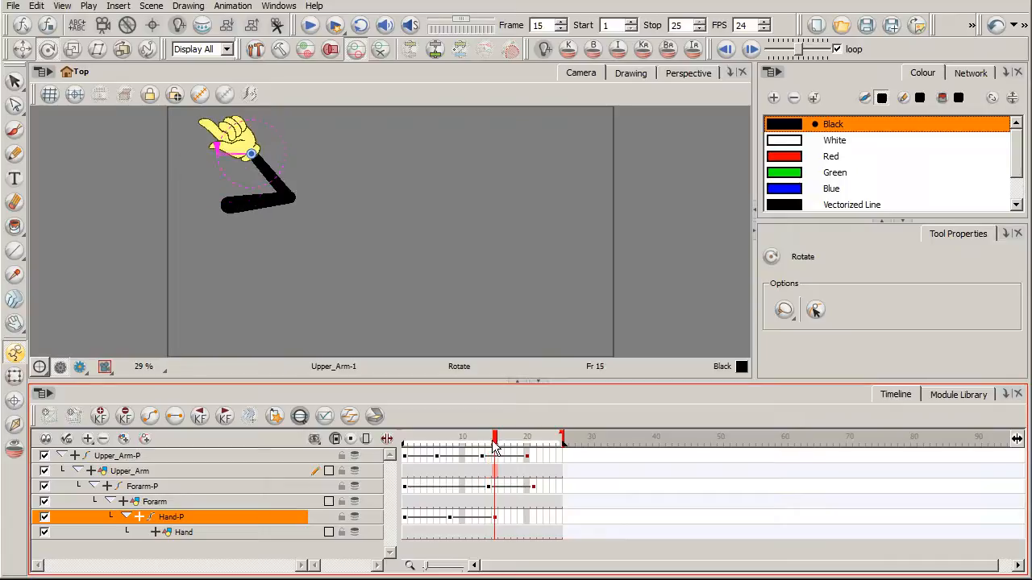
pyautogui.moveTo(498, 448); pyautogui.dragTo(523, 452)
pyautogui.moveTo(371, 170); pyautogui.dragTo(343, 133)
pyautogui.moveTo(521, 437)
pyautogui.mouseDown()
pyautogui.moveTo(428, 437)
pyautogui.moveTo(542, 439)
pyautogui.moveTo(439, 440)
pyautogui.moveTo(534, 449)
pyautogui.mouseUp()
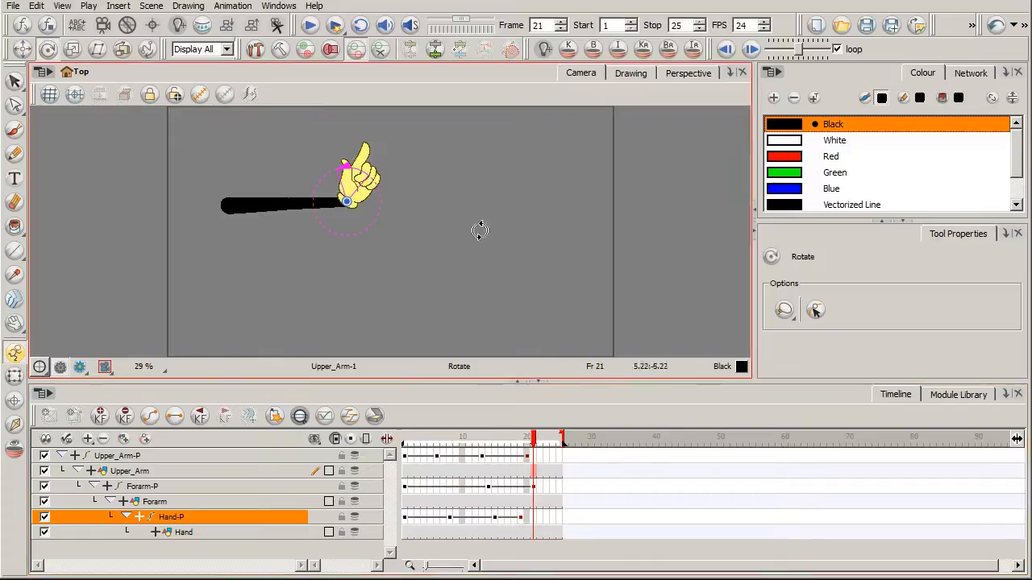
pyautogui.moveTo(381, 187); pyautogui.dragTo(381, 229)
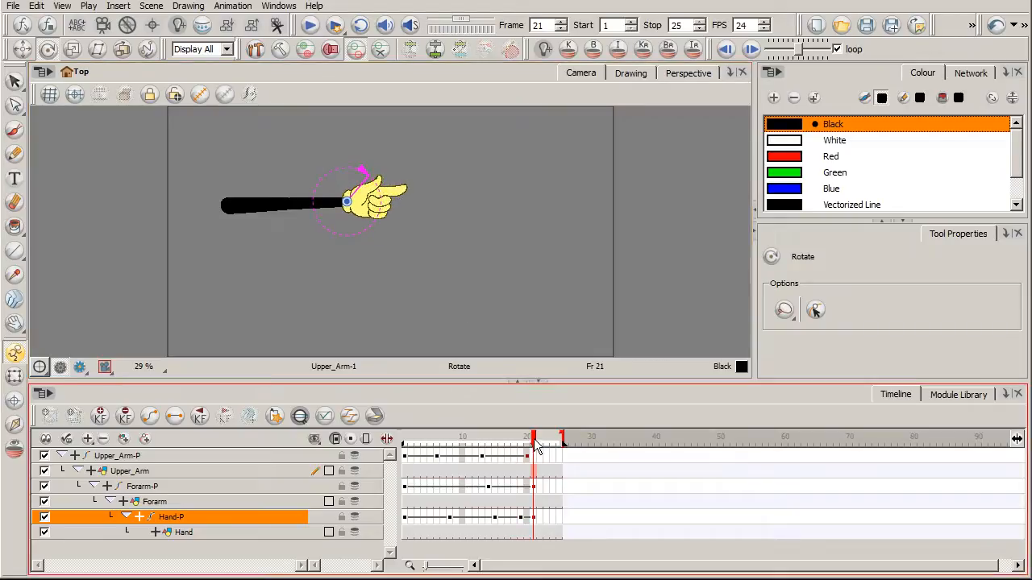
# Play the animation several times from frame 1 to review the hand's overlapping motion.
pyautogui.moveTo(533, 445); pyautogui.dragTo(406, 441)
pyautogui.click(327, 27)
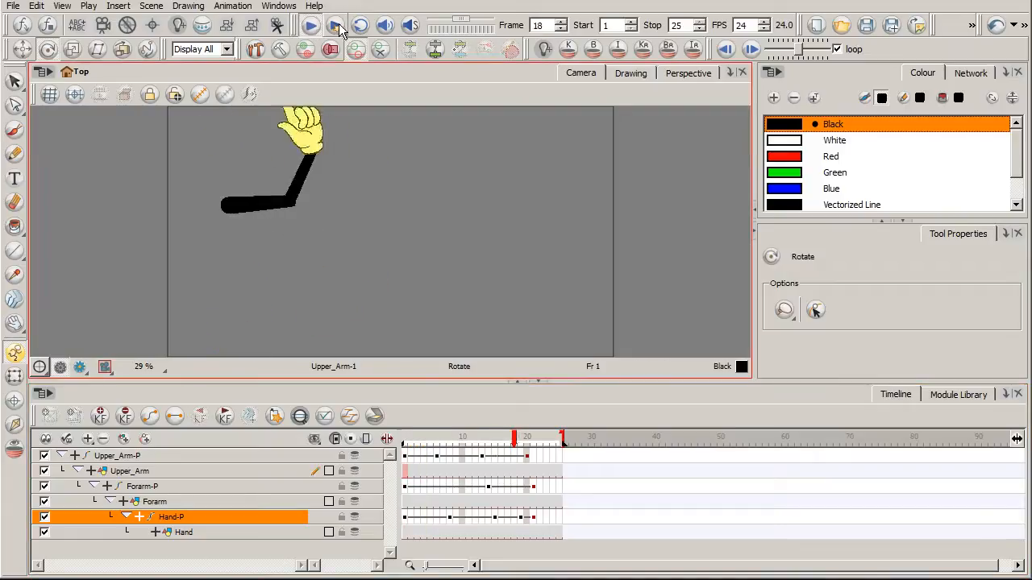
pyautogui.click(319, 27)
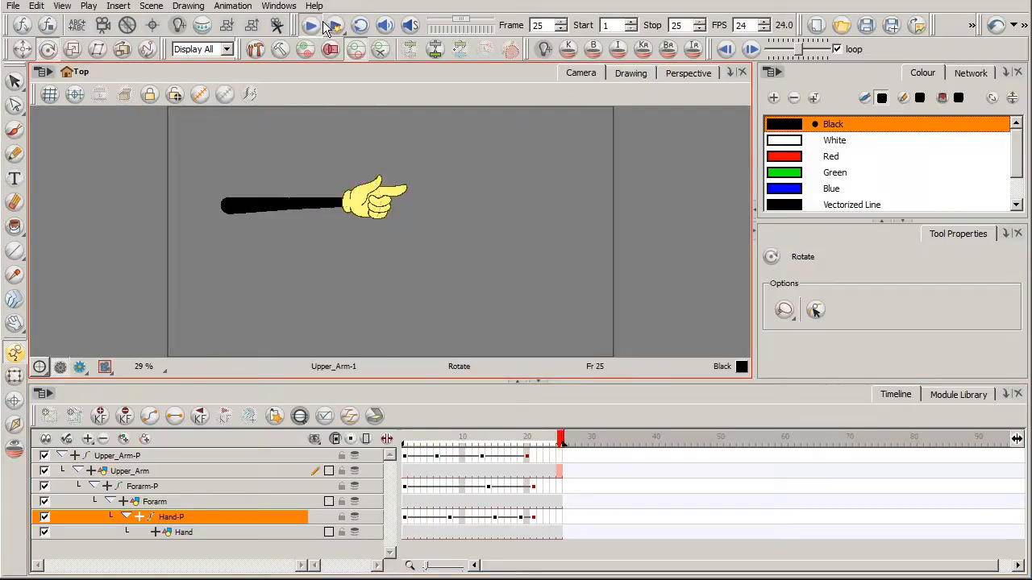
pyautogui.click(314, 26)
pyautogui.click(314, 27)
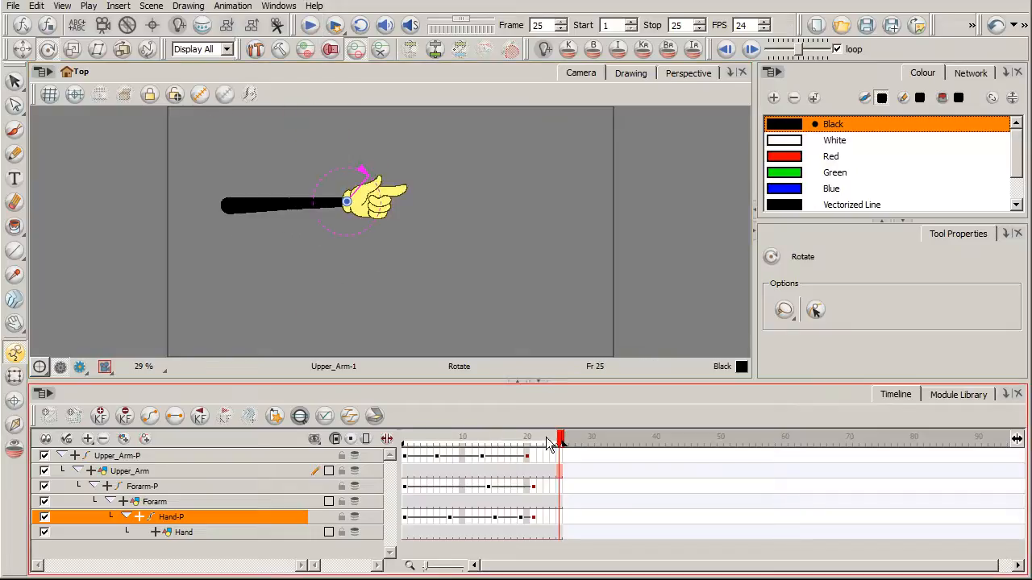
# Add a settle to Hand-P by rotating the hand slightly clockwise at frame 23 and slightly counterclockwise at frame 25.
pyautogui.moveTo(562, 446); pyautogui.dragTo(533, 446)
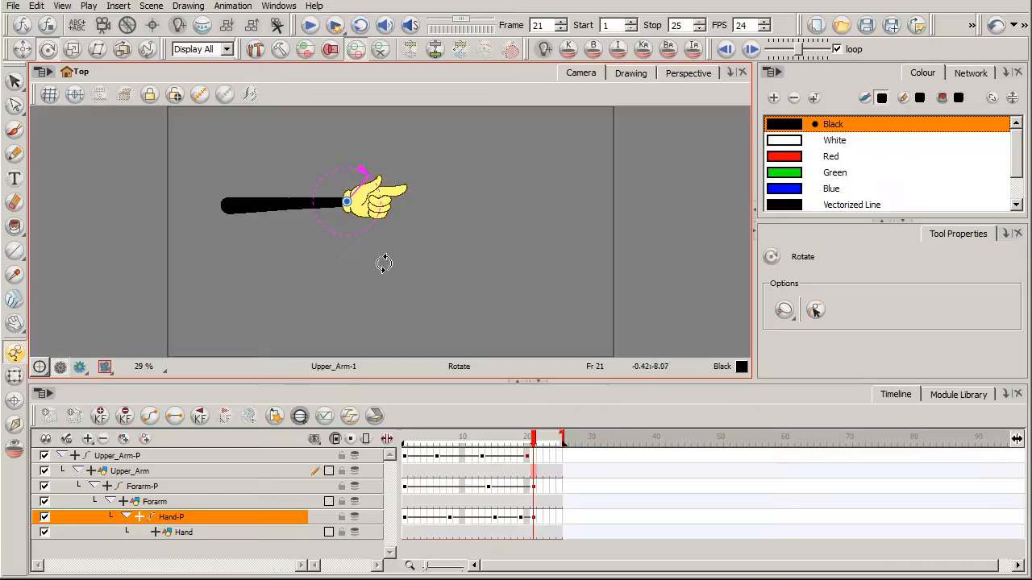
pyautogui.moveTo(533, 440)
pyautogui.mouseDown()
pyautogui.moveTo(462, 440)
pyautogui.moveTo(546, 450)
pyautogui.mouseUp()
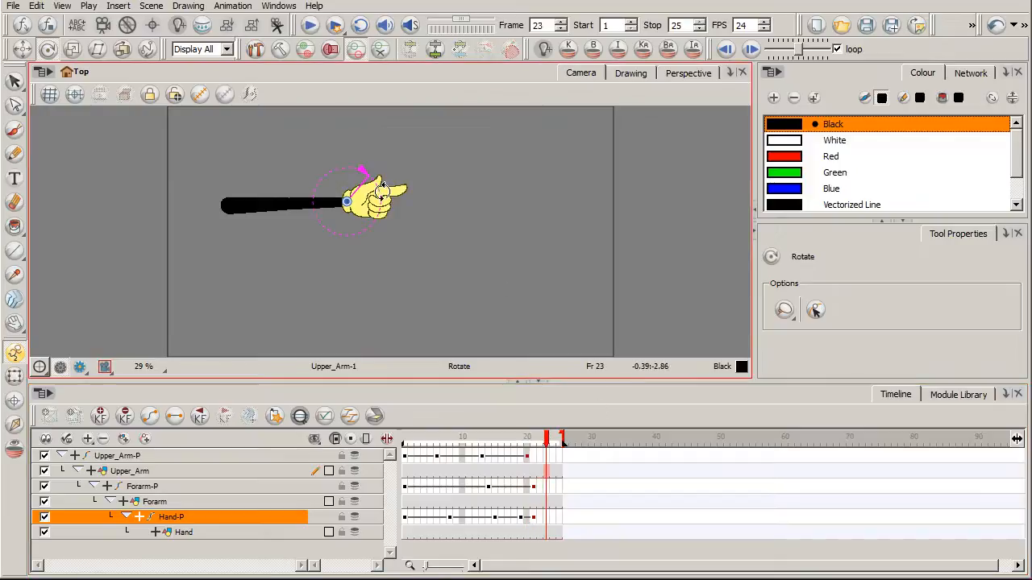
pyautogui.moveTo(379, 193); pyautogui.dragTo(382, 196)
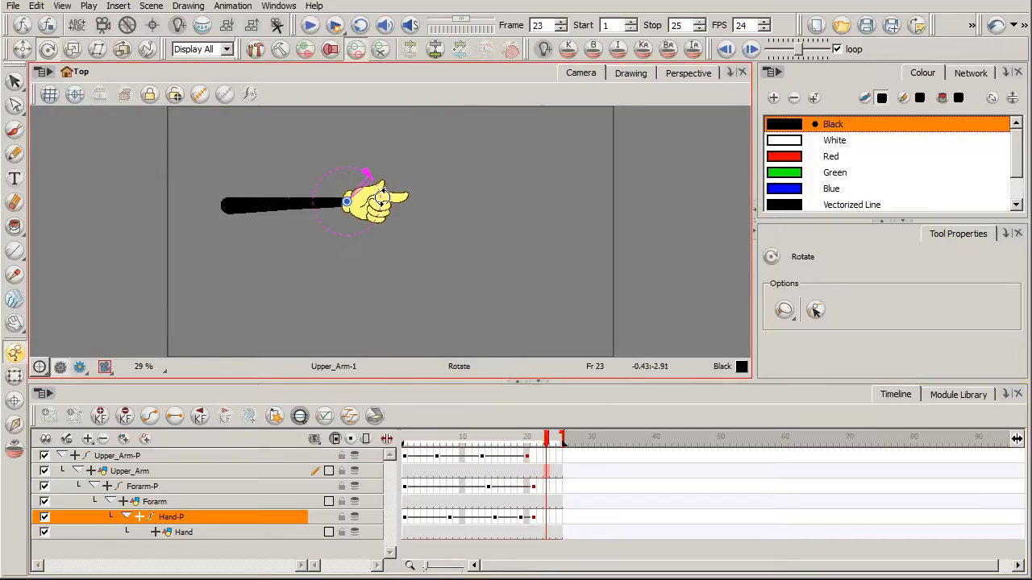
pyautogui.moveTo(550, 441); pyautogui.dragTo(560, 443)
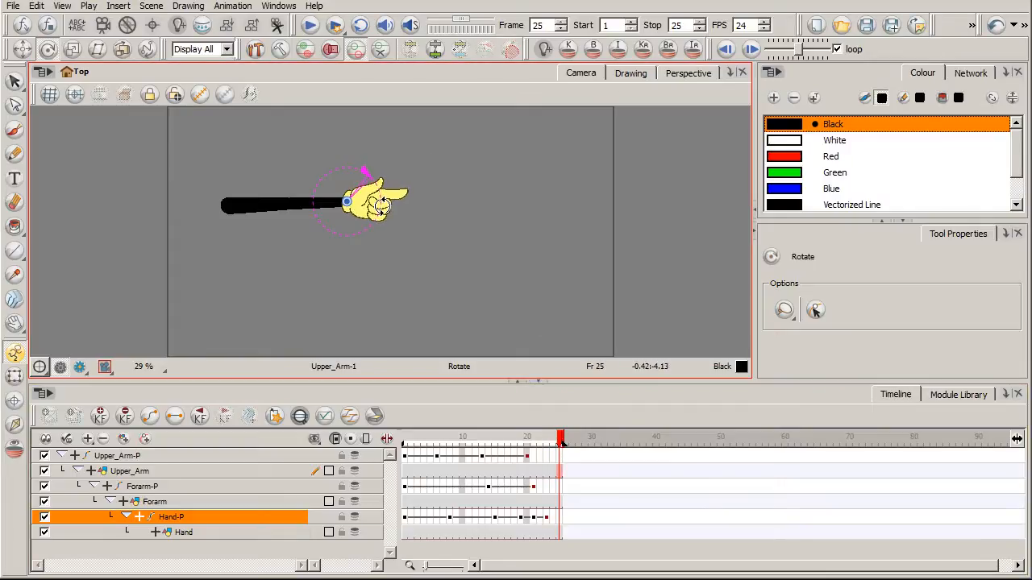
# Play the finished arm animation repeatedly and scrub between frames 14 and 1 to examine the staggered joint motion.
pyautogui.click(407, 440)
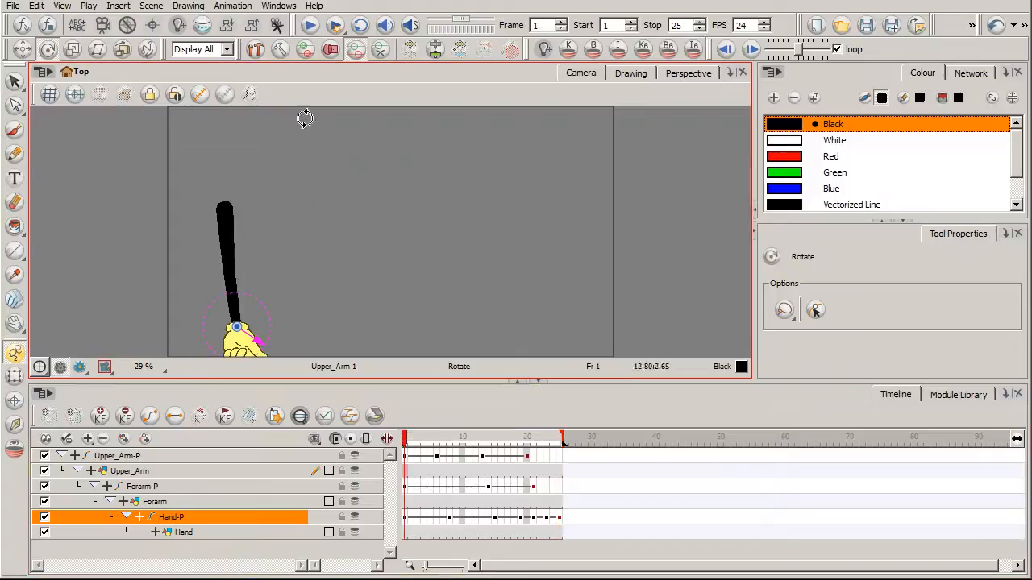
pyautogui.click(313, 26)
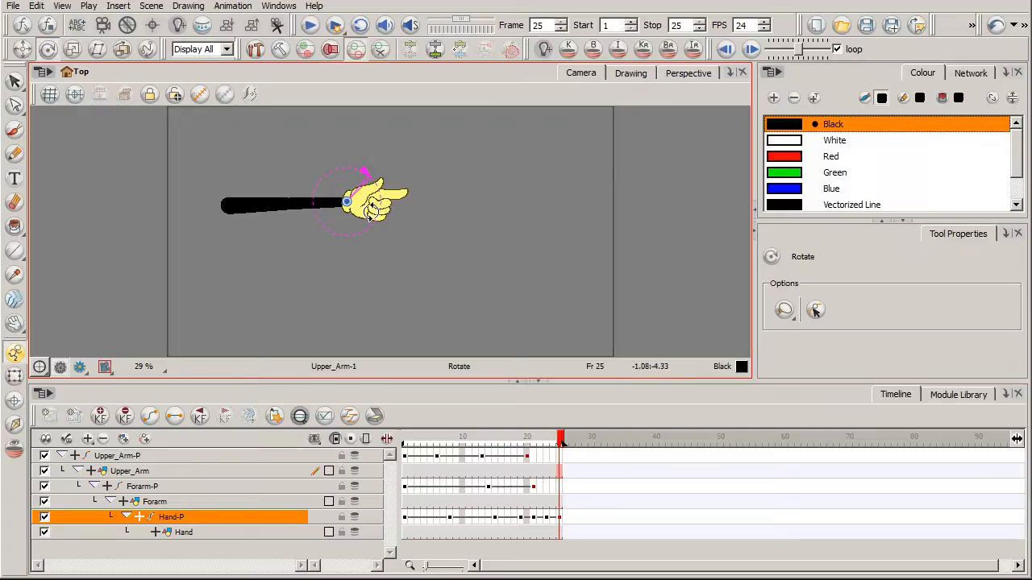
pyautogui.click(314, 26)
pyautogui.click(311, 26)
pyautogui.moveTo(563, 441); pyautogui.dragTo(468, 439)
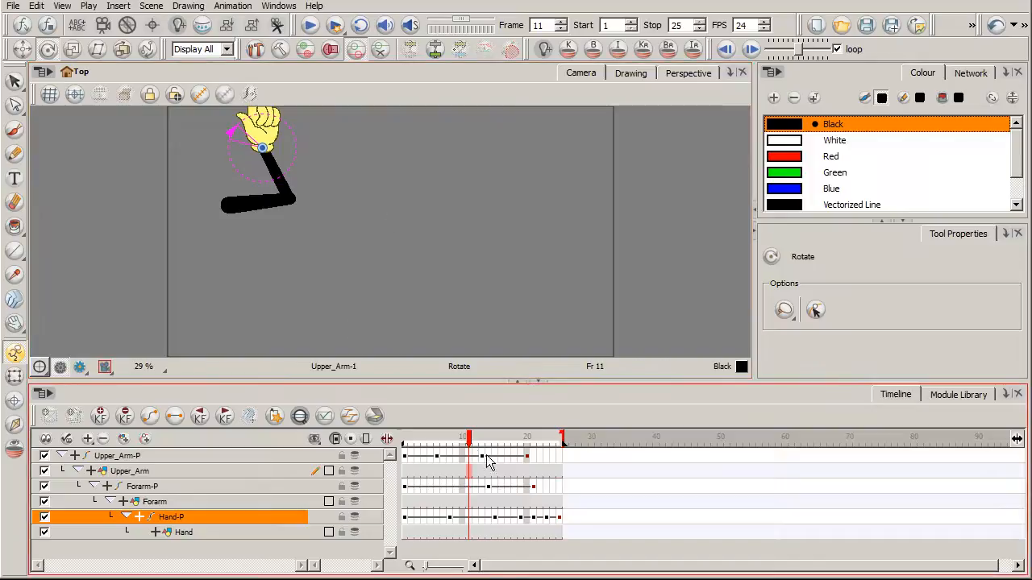
pyautogui.moveTo(474, 445); pyautogui.dragTo(488, 442)
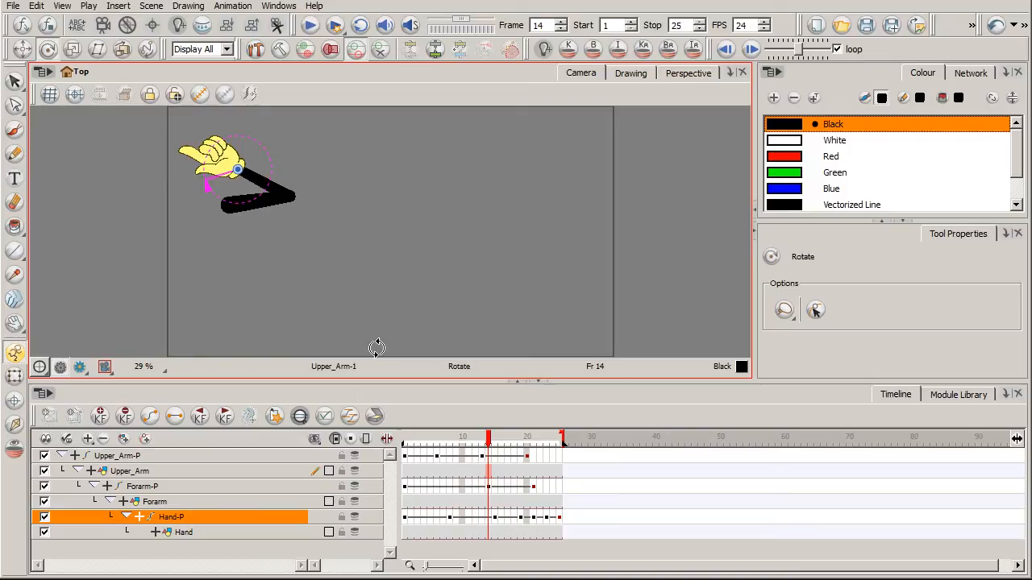
pyautogui.moveTo(488, 442); pyautogui.dragTo(463, 447)
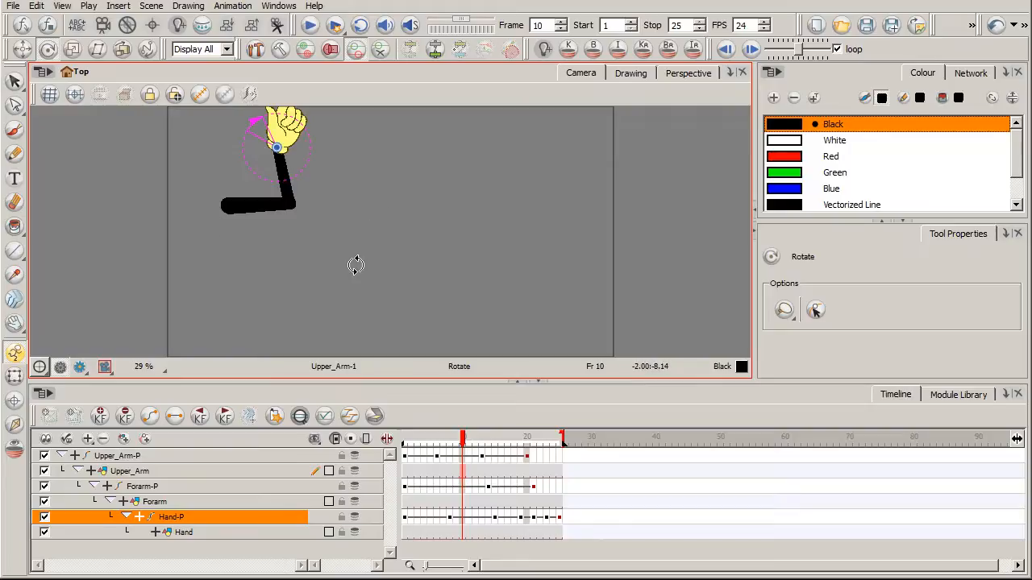
pyautogui.moveTo(462, 442); pyautogui.dragTo(404, 453)
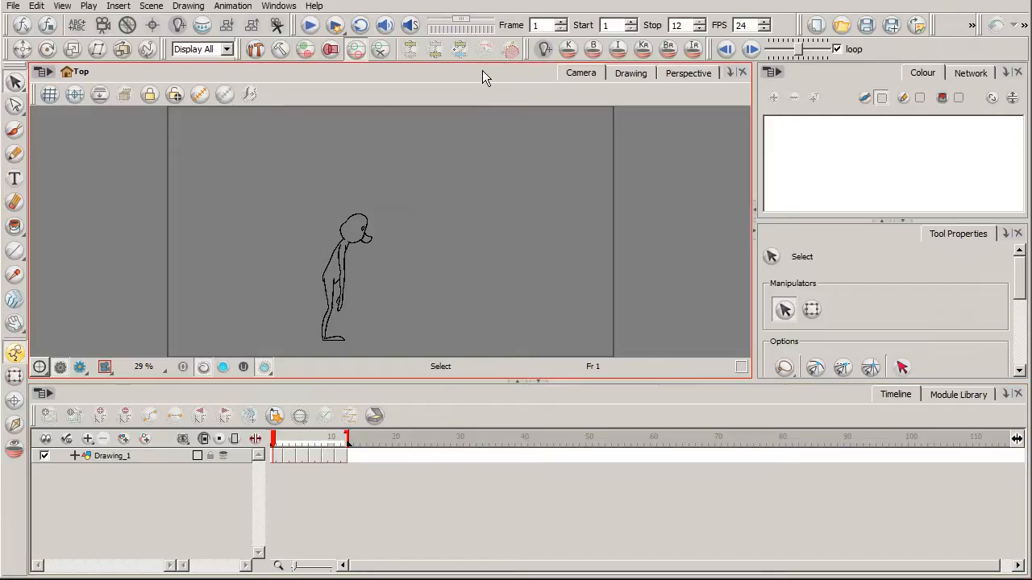
# Play the 12-frame falling character animation in the Drawing_1 scene.
pyautogui.click(312, 26)
pyautogui.click(312, 27)
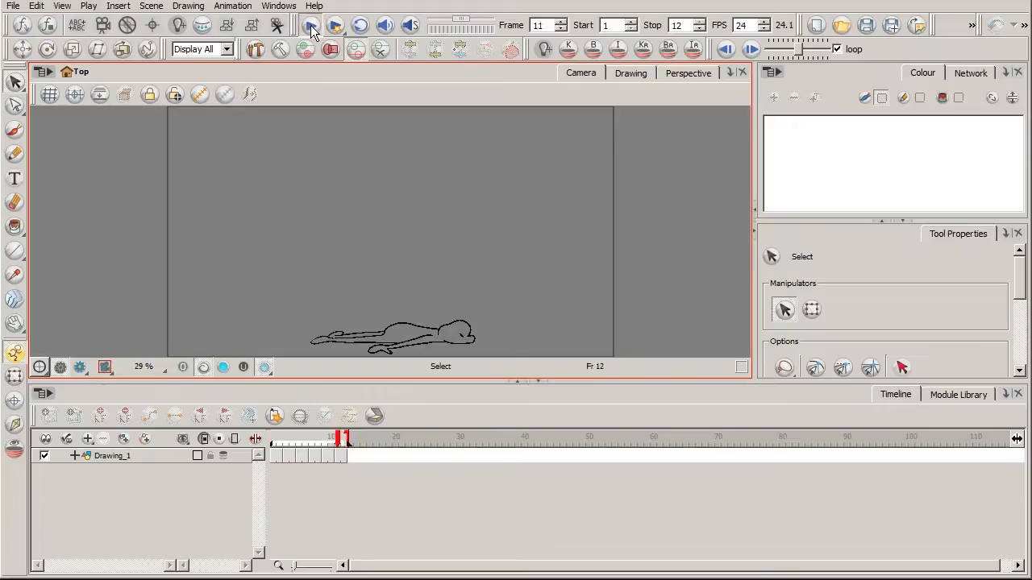
# Play the fall and scrub between frames 1 and 7 to examine how the head, arms and legs overlap.
pyautogui.click(311, 25)
pyautogui.moveTo(282, 442)
pyautogui.mouseDown()
pyautogui.moveTo(342, 456)
pyautogui.moveTo(331, 451)
pyautogui.moveTo(345, 442)
pyautogui.moveTo(296, 451)
pyautogui.moveTo(339, 452)
pyautogui.moveTo(280, 450)
pyautogui.moveTo(338, 454)
pyautogui.moveTo(314, 449)
pyautogui.mouseUp()
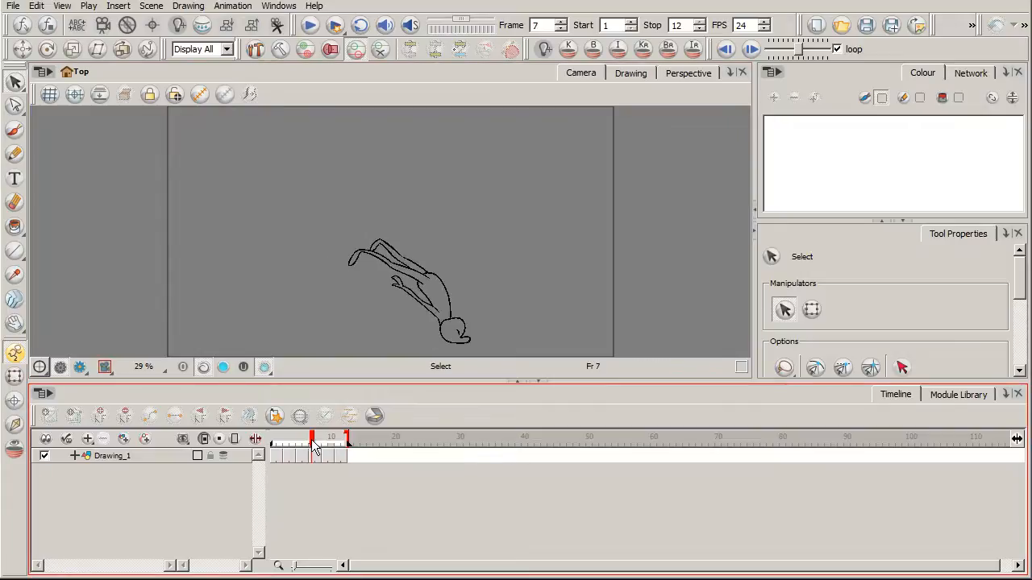
pyautogui.moveTo(320, 452); pyautogui.dragTo(299, 453)
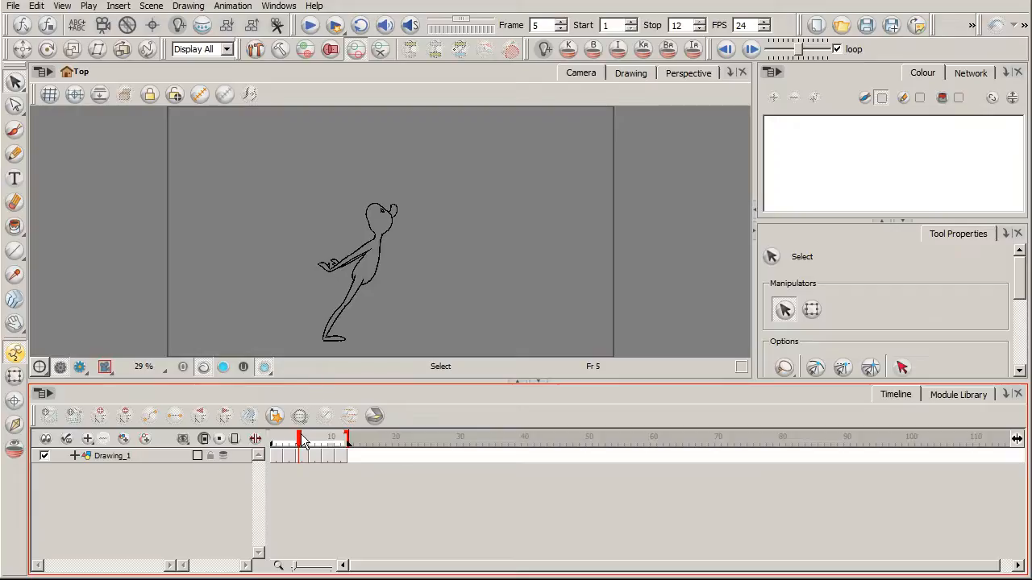
pyautogui.moveTo(301, 443); pyautogui.dragTo(312, 443)
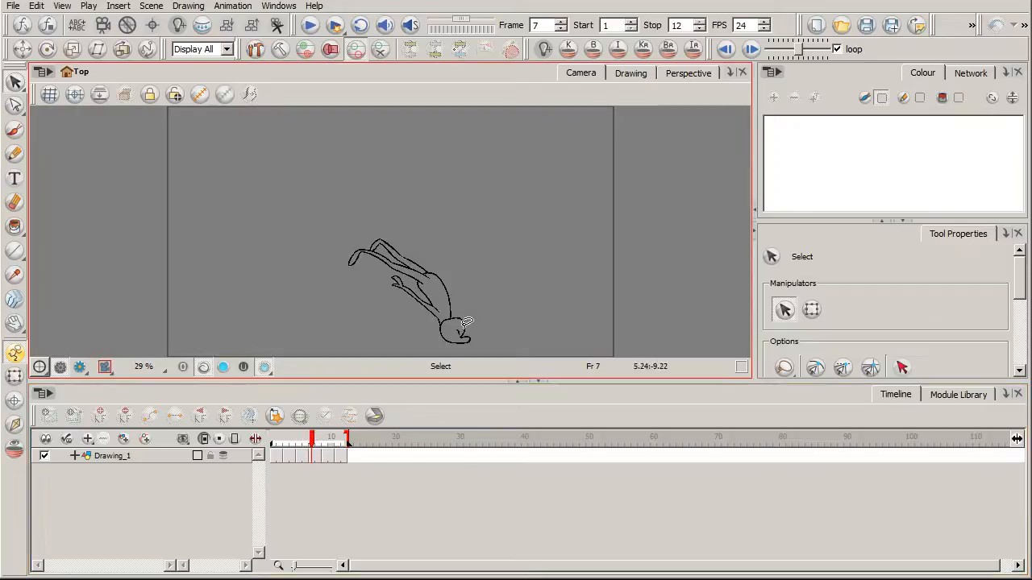
pyautogui.moveTo(314, 450); pyautogui.dragTo(273, 443)
pyautogui.rightClick(373, 318)
pyautogui.click(383, 365)
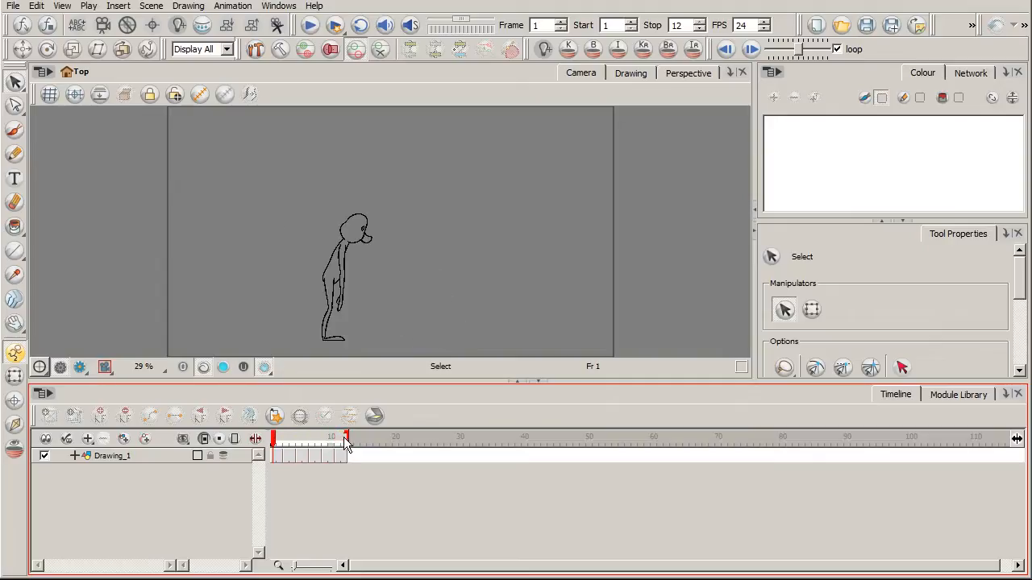
# Extend the scene's stop frame to 19.
pyautogui.moveTo(397, 437); pyautogui.dragTo(395, 437)
pyautogui.click(444, 285)
pyautogui.press('2')
pyautogui.press('space')
pyautogui.moveTo(458, 323); pyautogui.dragTo(438, 281)
pyautogui.press('2')
pyautogui.press('2')
pyautogui.press('space')
pyautogui.moveTo(433, 325); pyautogui.dragTo(439, 307)
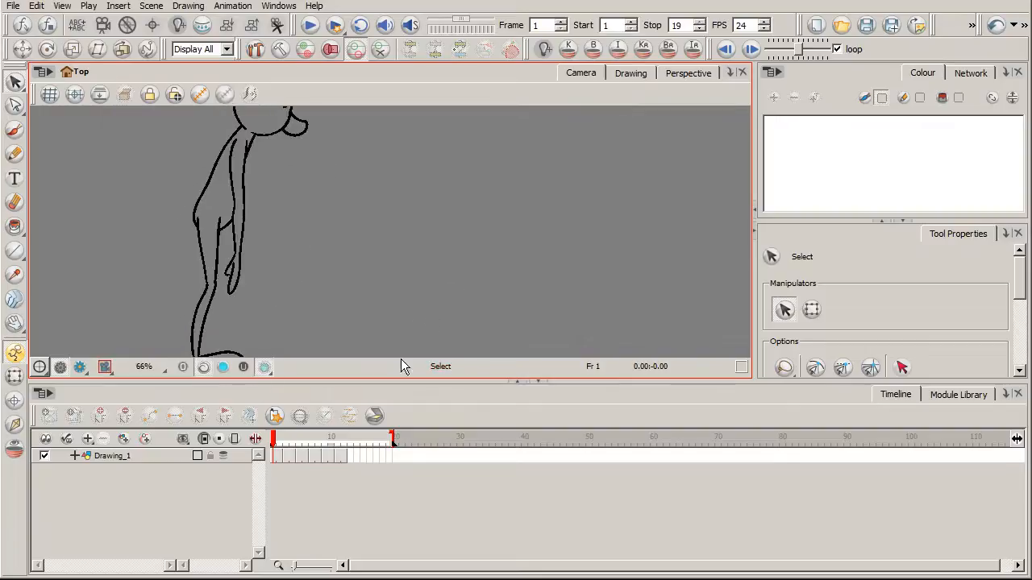
# Copy the lying character drawing from frame 12 with the Cutter tool and paste it into frames 13 and 14.
pyautogui.click(343, 455)
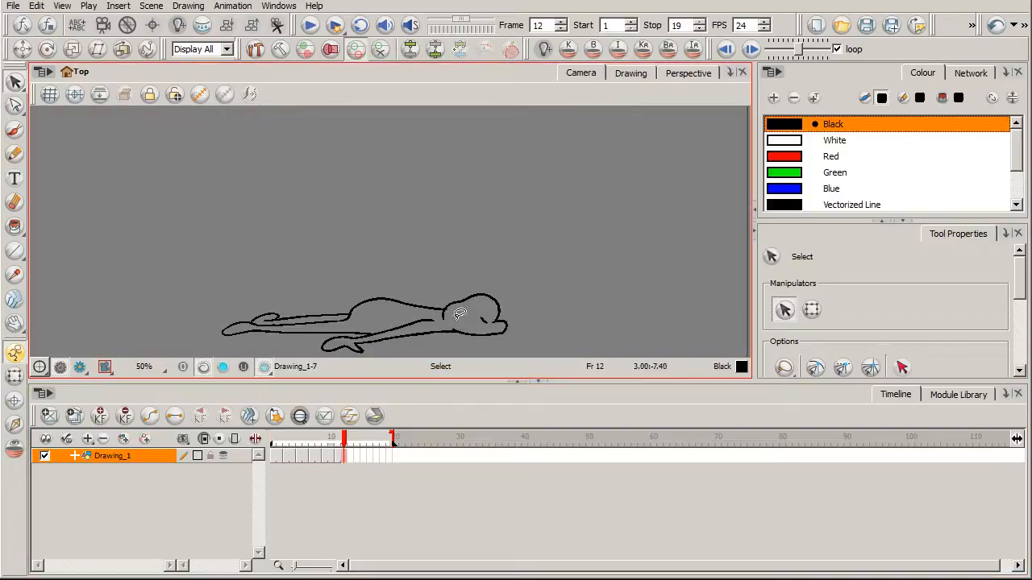
pyautogui.moveTo(467, 353); pyautogui.dragTo(473, 323)
pyautogui.moveTo(17, 86); pyautogui.dragTo(29, 97)
pyautogui.moveTo(468, 244)
pyautogui.mouseDown()
pyautogui.moveTo(202, 272)
pyautogui.moveTo(456, 257)
pyautogui.mouseUp()
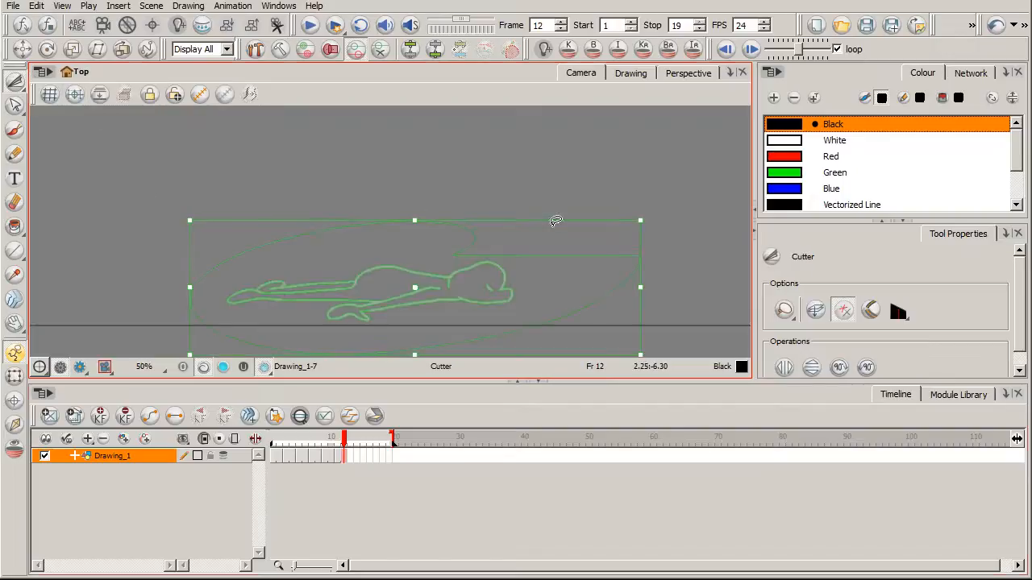
pyautogui.click(351, 457)
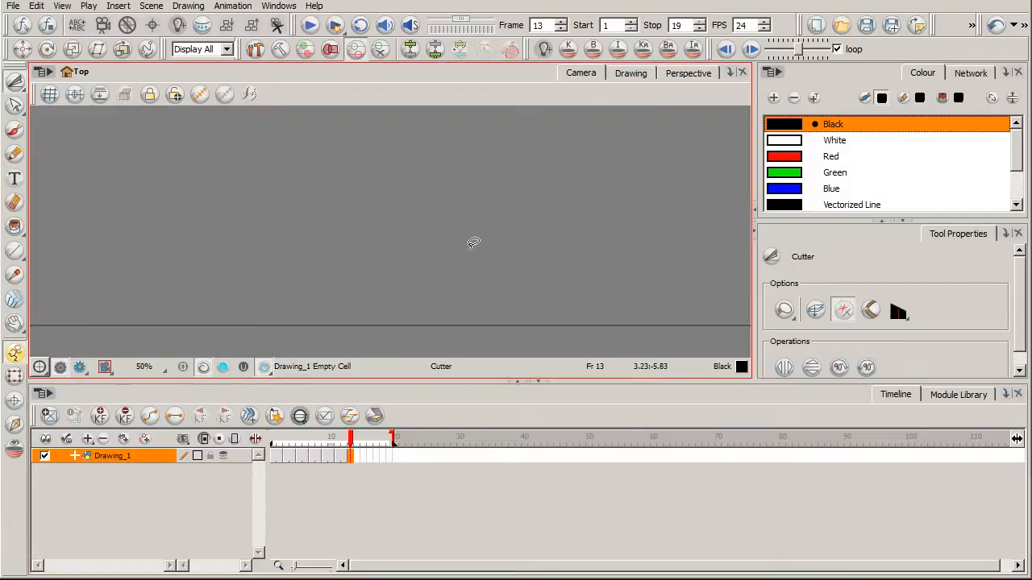
pyautogui.click(344, 457)
pyautogui.moveTo(476, 231)
pyautogui.mouseDown()
pyautogui.moveTo(368, 218)
pyautogui.moveTo(562, 239)
pyautogui.moveTo(536, 272)
pyautogui.mouseUp()
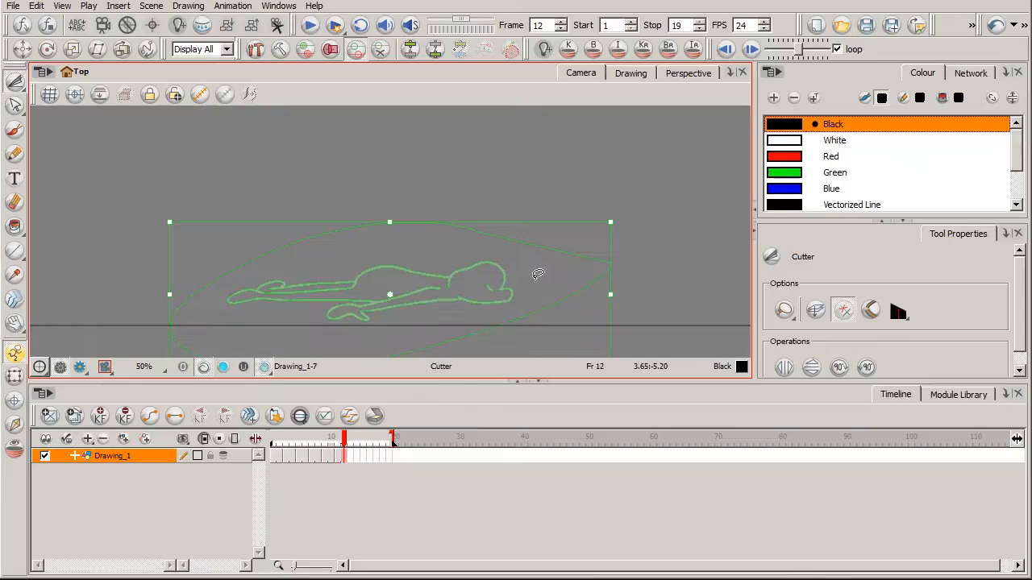
pyautogui.click(349, 455)
pyautogui.hotkey('ctrl', 'v')
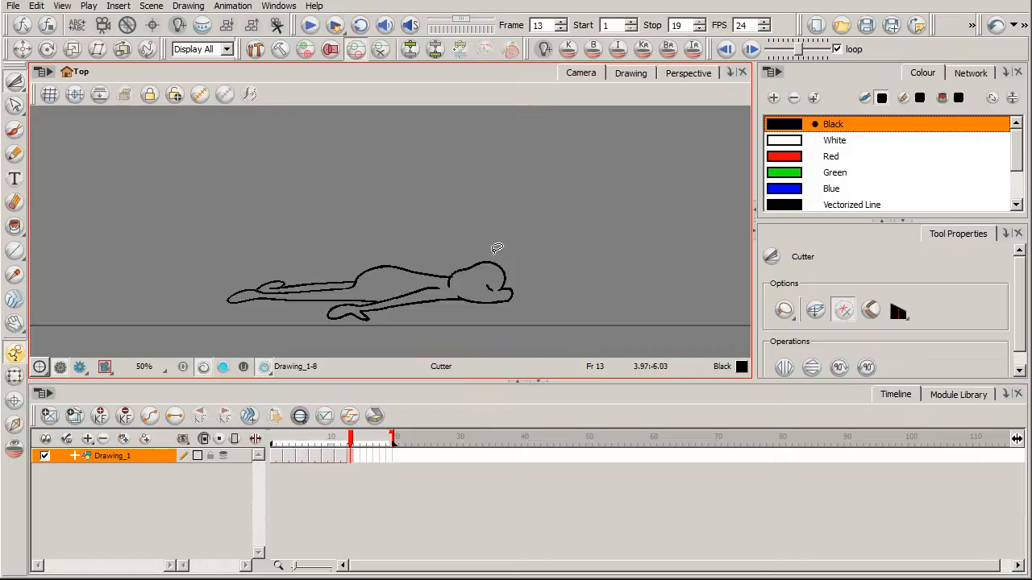
pyautogui.click(357, 457)
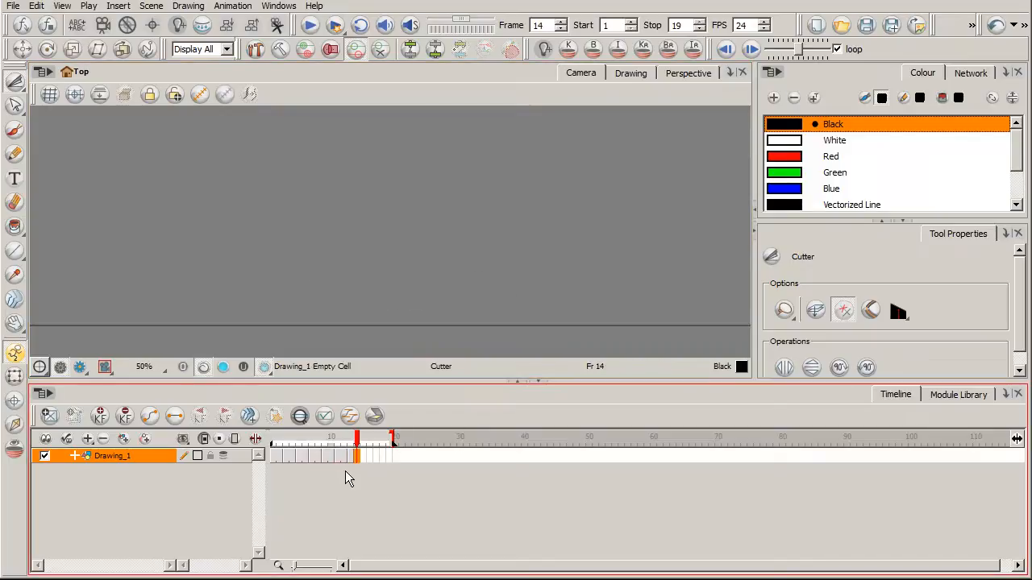
pyautogui.hotkey('ctrl', 'v')
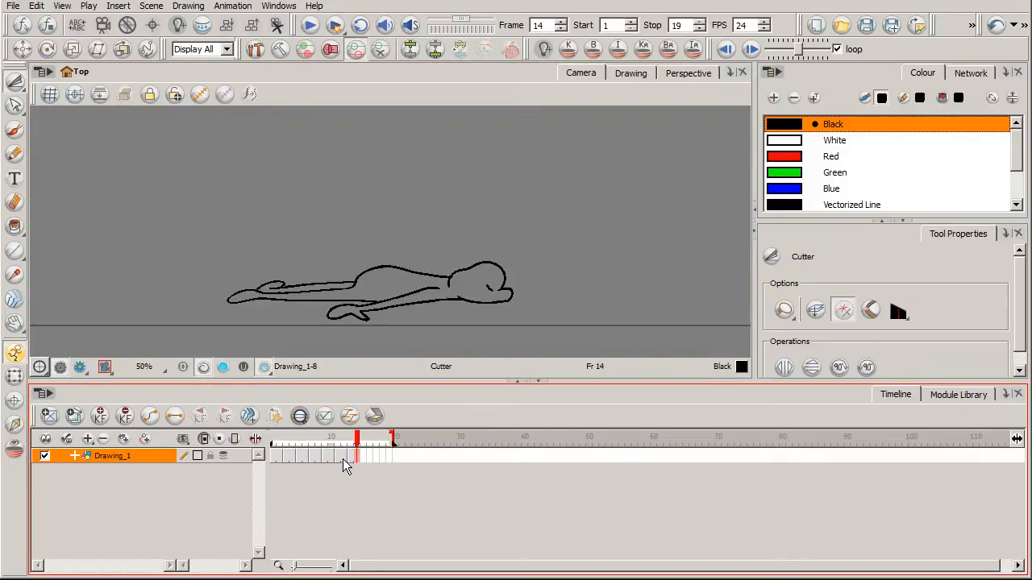
# In the frame 12 drawing, erase the far lower leg and brush it in again bent upward at the knee, with the foot raised.
pyautogui.moveTo(357, 442)
pyautogui.mouseDown()
pyautogui.moveTo(292, 452)
pyautogui.moveTo(345, 453)
pyautogui.mouseUp()
pyautogui.click(15, 129)
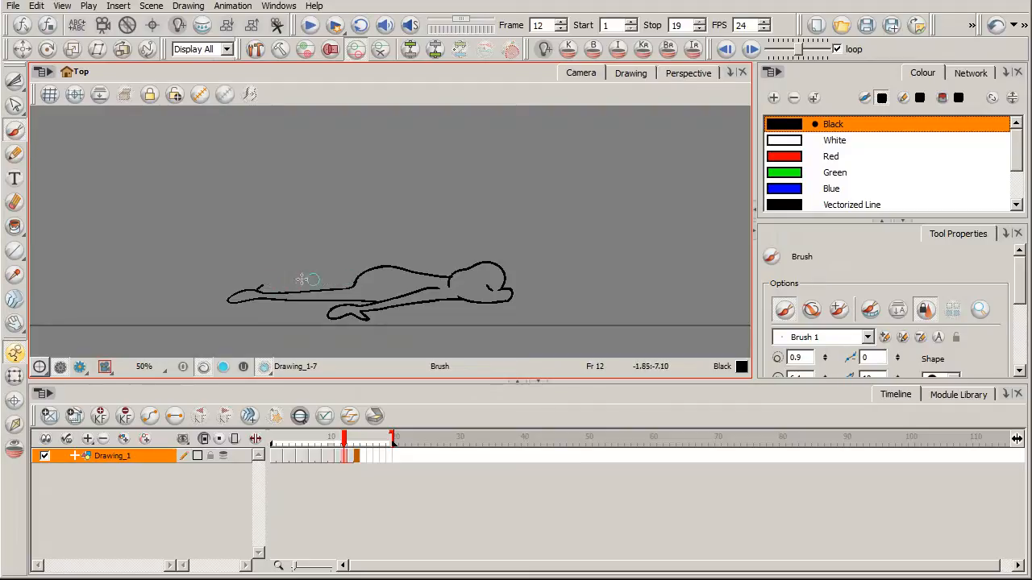
pyautogui.hotkey('alt', 'e')
pyautogui.hotkey('alt', 'b')
pyautogui.moveTo(286, 257); pyautogui.dragTo(304, 280)
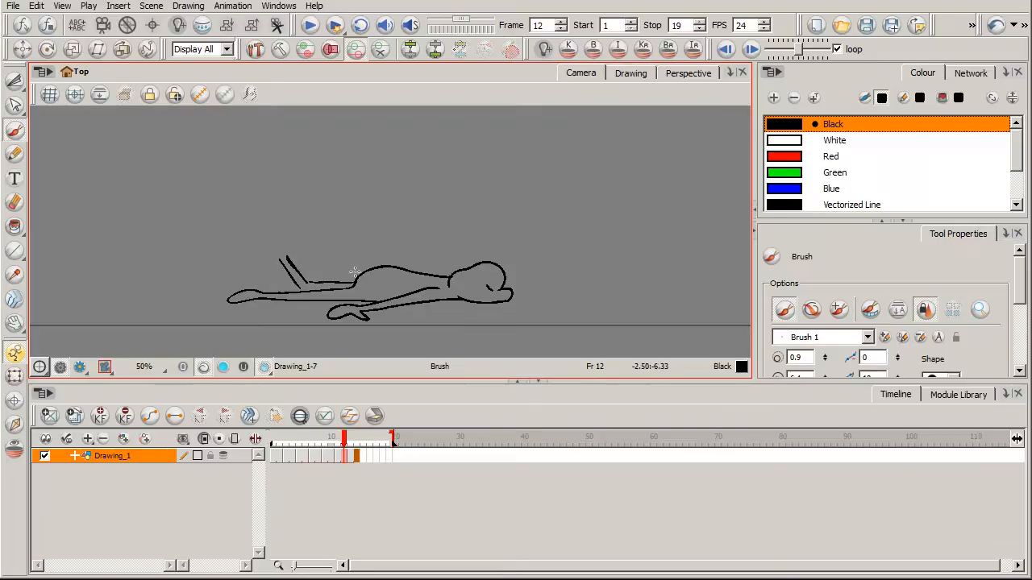
pyautogui.moveTo(279, 250); pyautogui.dragTo(258, 260)
pyautogui.click(461, 402)
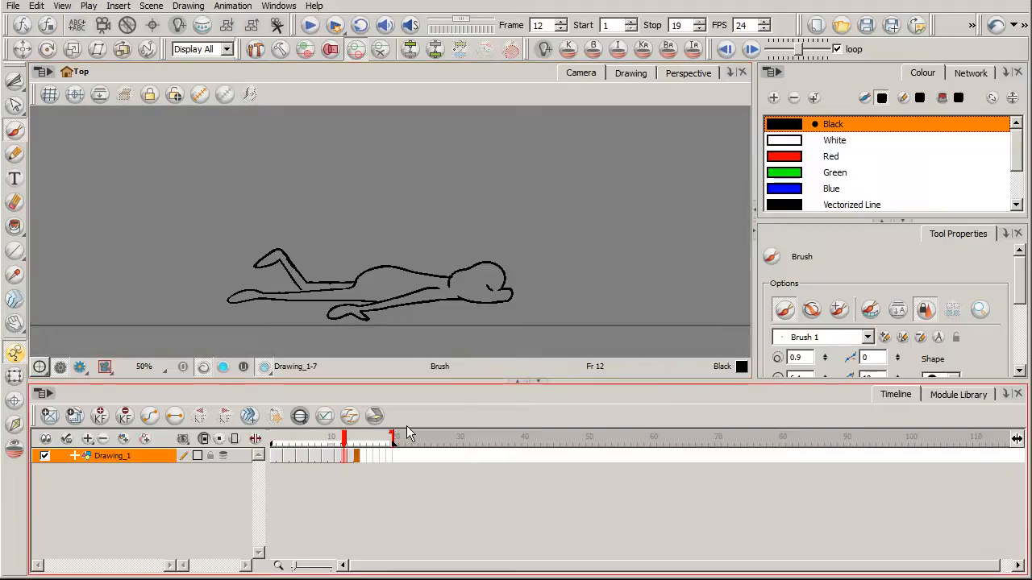
# Shorten the scene to end at frame 14 and return to frame 1.
pyautogui.moveTo(345, 446)
pyautogui.mouseDown()
pyautogui.moveTo(357, 446)
pyautogui.moveTo(278, 449)
pyautogui.mouseUp()
pyautogui.click(410, 374)
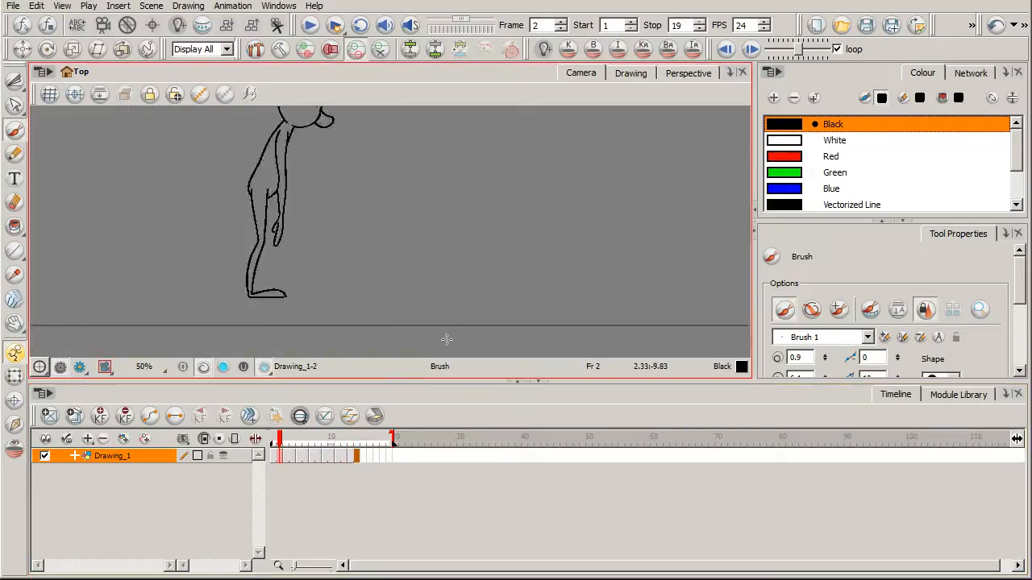
pyautogui.press('2')
pyautogui.press('space')
pyautogui.moveTo(523, 270); pyautogui.dragTo(523, 315)
pyautogui.click(273, 440)
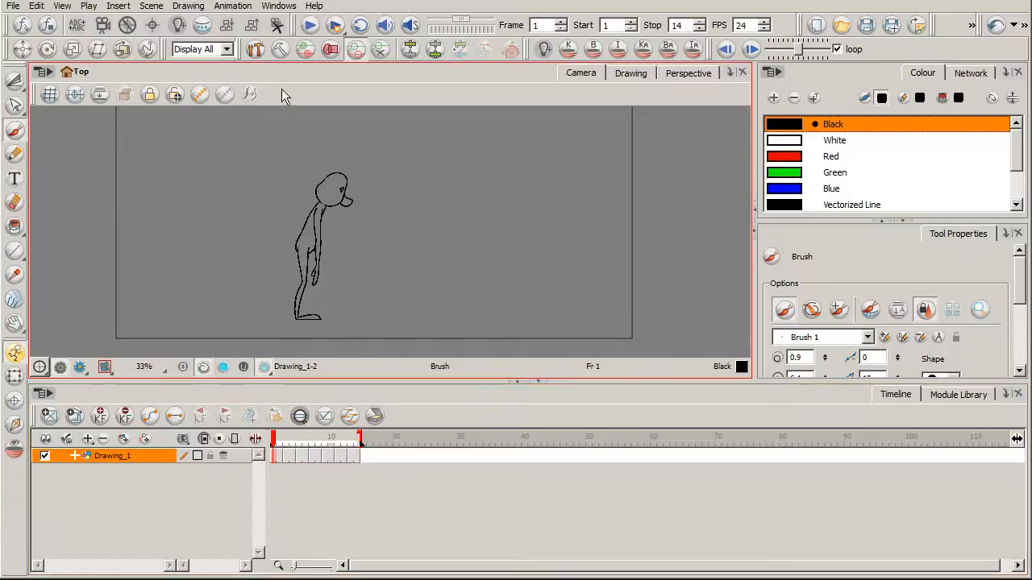
# Play the 14-frame animation several times to review the leg's delayed drop.
pyautogui.click(309, 25)
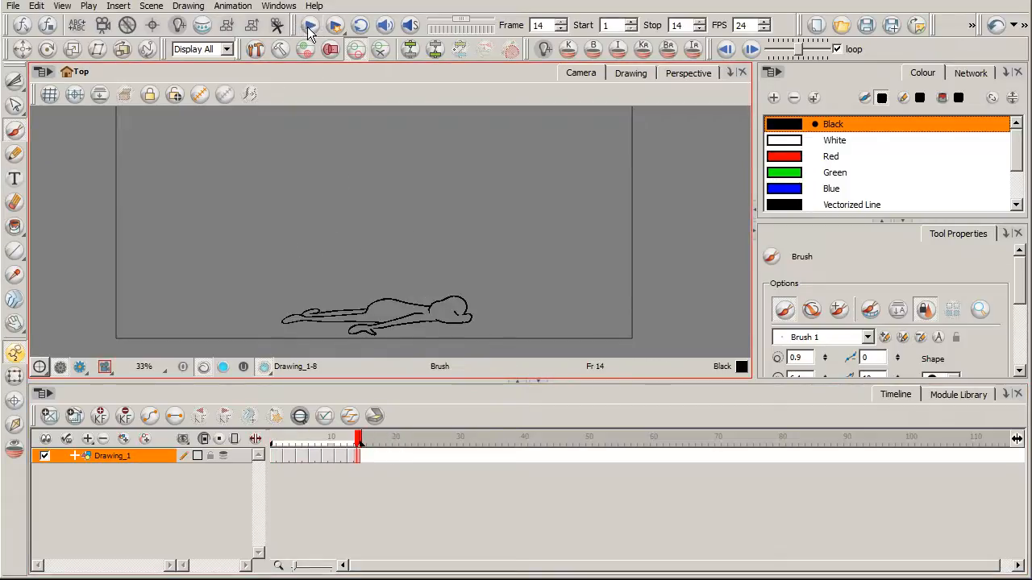
pyautogui.click(310, 25)
pyautogui.click(310, 25)
pyautogui.click(309, 27)
# Brush a spiky hair tuft onto the character's forehead at frame 2, with its tips hanging forward over the face.
pyautogui.click(280, 445)
pyautogui.press('2')
pyautogui.press('2')
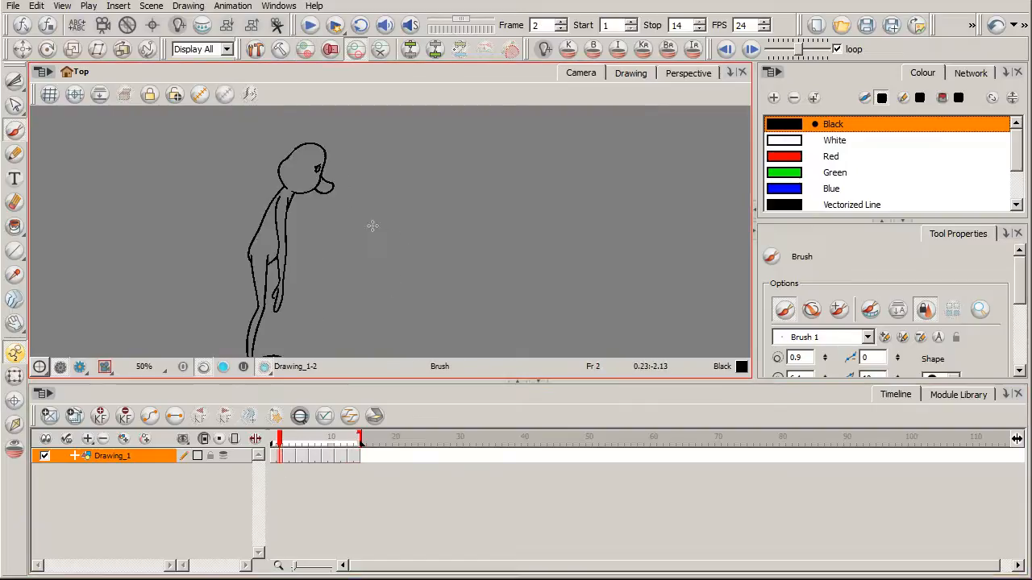
pyautogui.press('space')
pyautogui.moveTo(412, 210); pyautogui.dragTo(516, 317)
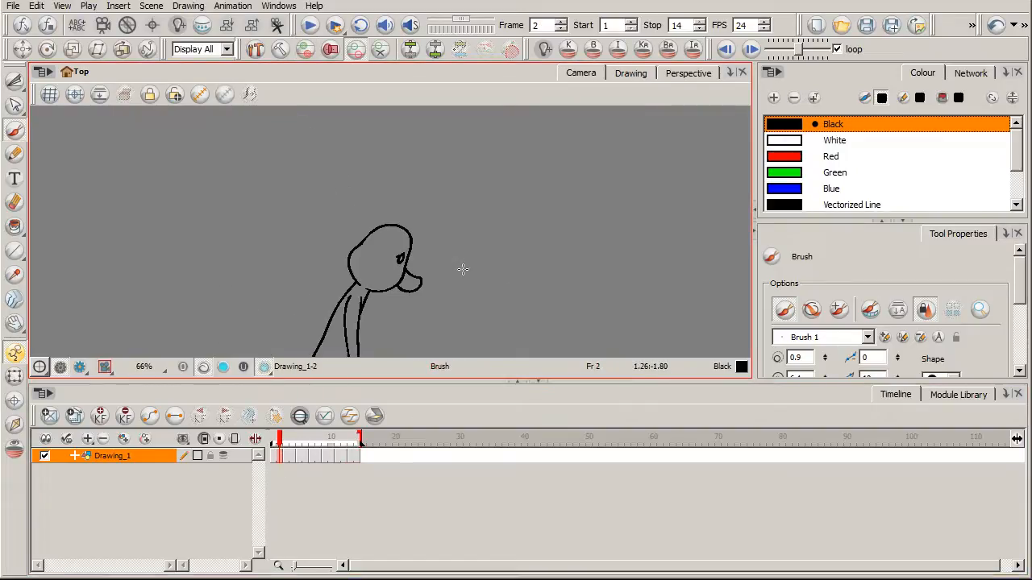
pyautogui.press('2')
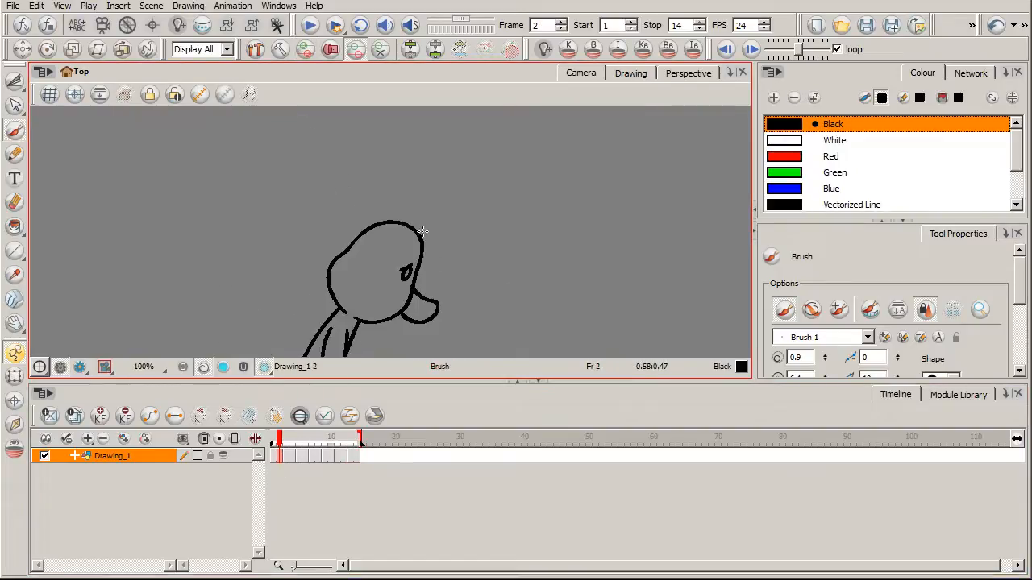
pyautogui.moveTo(410, 227)
pyautogui.mouseDown()
pyautogui.moveTo(441, 227)
pyautogui.moveTo(451, 247)
pyautogui.mouseUp()
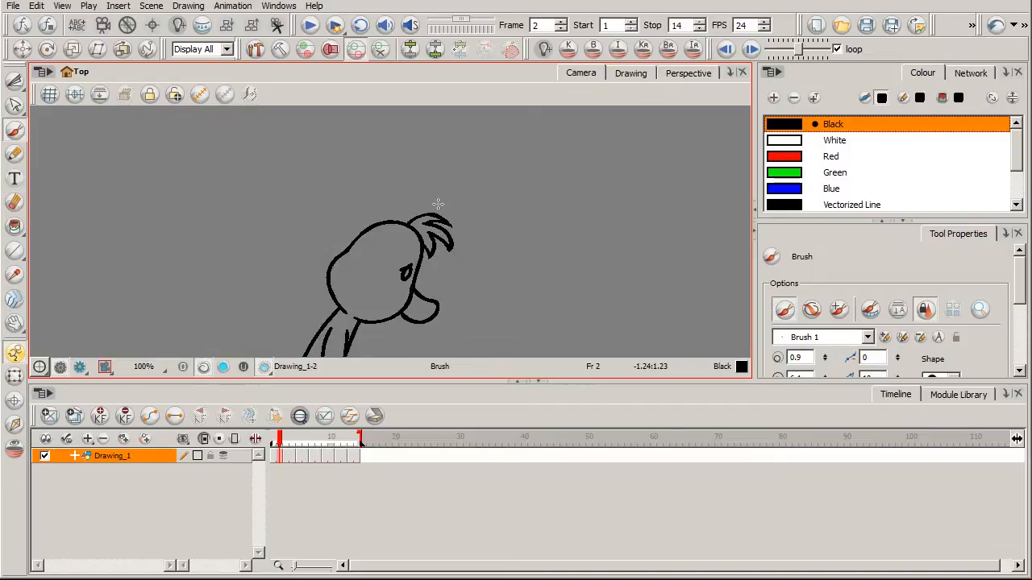
# Draw the hair tuft on the tilted-back head at frame 3, with the strands sweeping up and toward the face.
pyautogui.click(288, 454)
pyautogui.moveTo(309, 246); pyautogui.dragTo(504, 228)
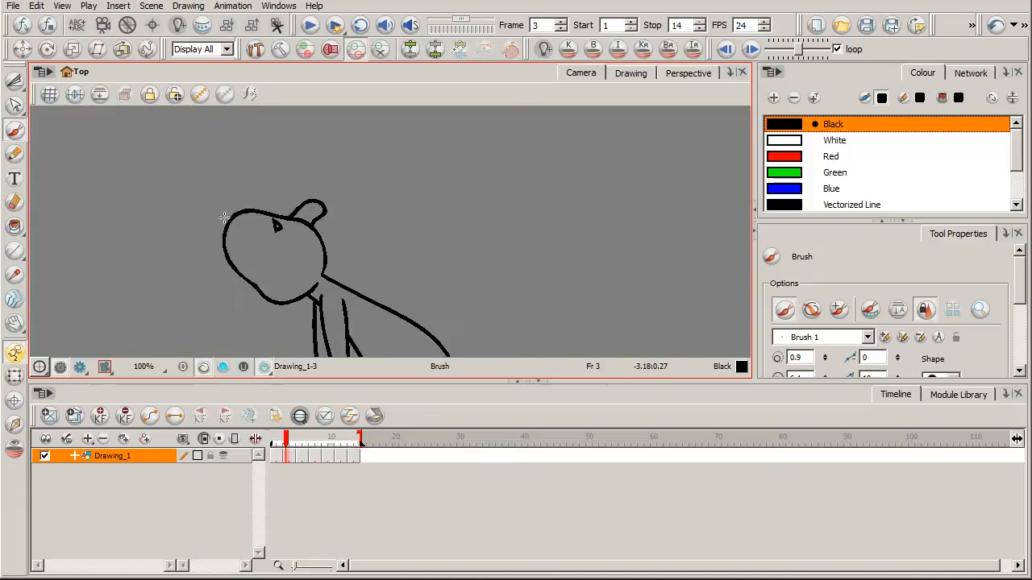
pyautogui.moveTo(223, 231)
pyautogui.mouseDown()
pyautogui.moveTo(254, 191)
pyautogui.moveTo(242, 183)
pyautogui.moveTo(228, 209)
pyautogui.moveTo(264, 191)
pyautogui.mouseUp()
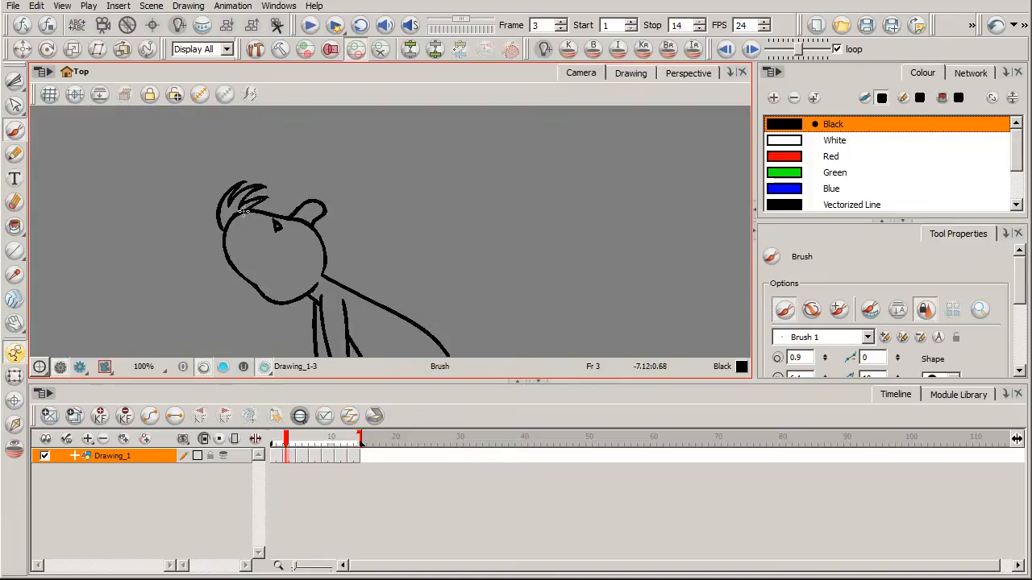
# Draw the hair tuft at frame 5 trailing backward from the top of the raised head.
pyautogui.click(299, 440)
pyautogui.moveTo(530, 282); pyautogui.dragTo(468, 302)
pyautogui.moveTo(480, 206)
pyautogui.mouseDown()
pyautogui.moveTo(417, 209)
pyautogui.moveTo(432, 202)
pyautogui.moveTo(443, 200)
pyautogui.moveTo(419, 231)
pyautogui.moveTo(452, 223)
pyautogui.mouseUp()
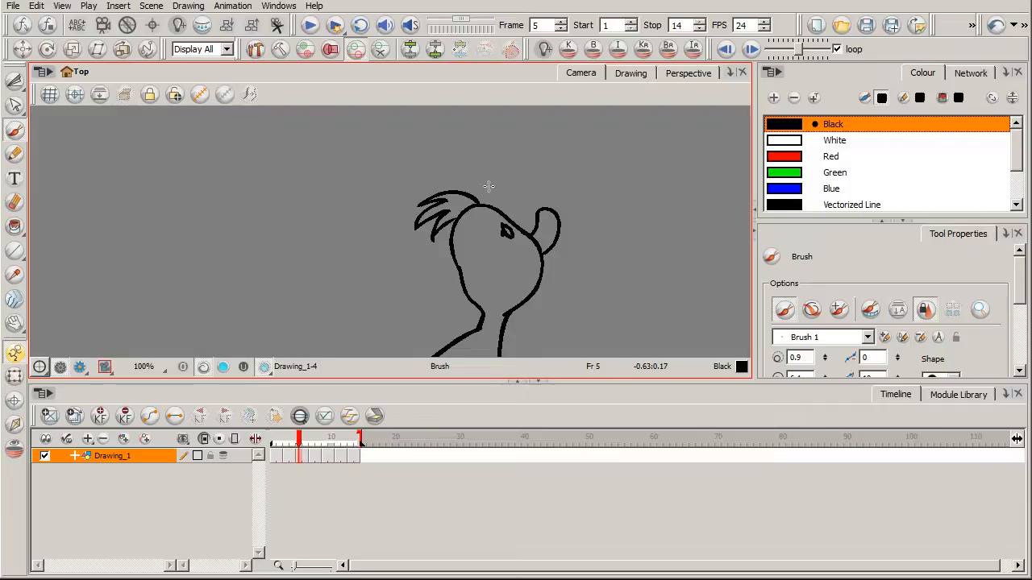
# Draw the hair tuft at frame 7 trailing upward from the downward-facing head.
pyautogui.click(313, 441)
pyautogui.press('space')
pyautogui.moveTo(555, 329)
pyautogui.mouseDown()
pyautogui.moveTo(430, 172)
pyautogui.moveTo(378, 147)
pyautogui.moveTo(543, 242)
pyautogui.mouseUp()
pyautogui.moveTo(425, 249); pyautogui.dragTo(457, 212)
pyautogui.moveTo(433, 237)
pyautogui.mouseDown()
pyautogui.moveTo(443, 190)
pyautogui.moveTo(428, 219)
pyautogui.mouseUp()
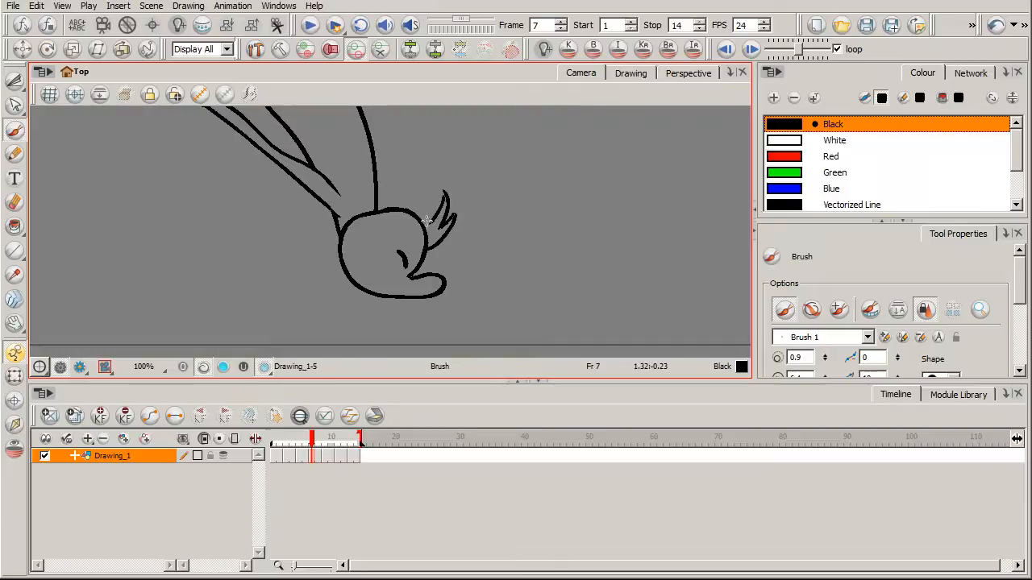
# Draw the hair tuft on the front of the head at frame 9, as the character hits the ground.
pyautogui.click(325, 441)
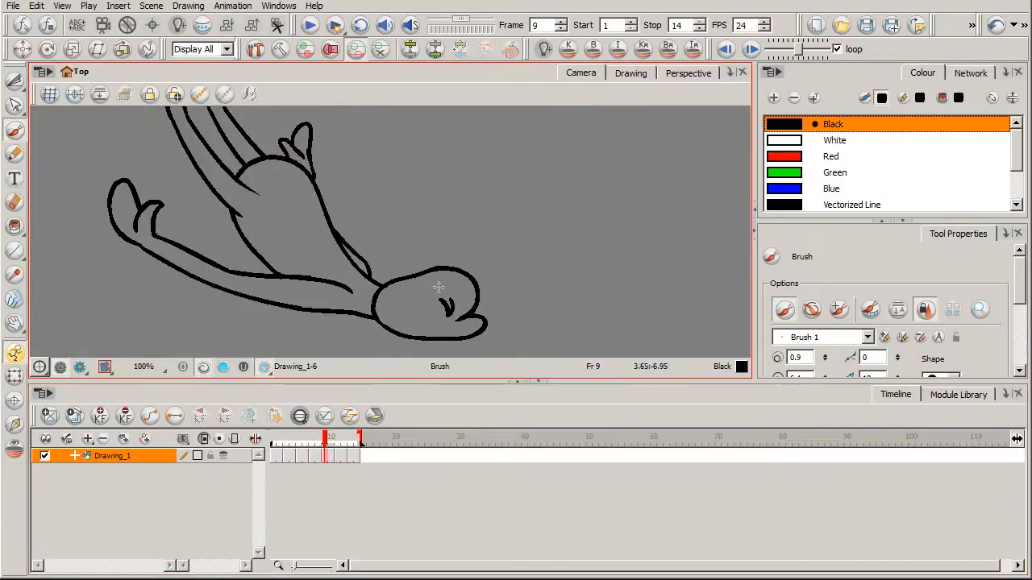
pyautogui.scroll(-1, 457, 262)
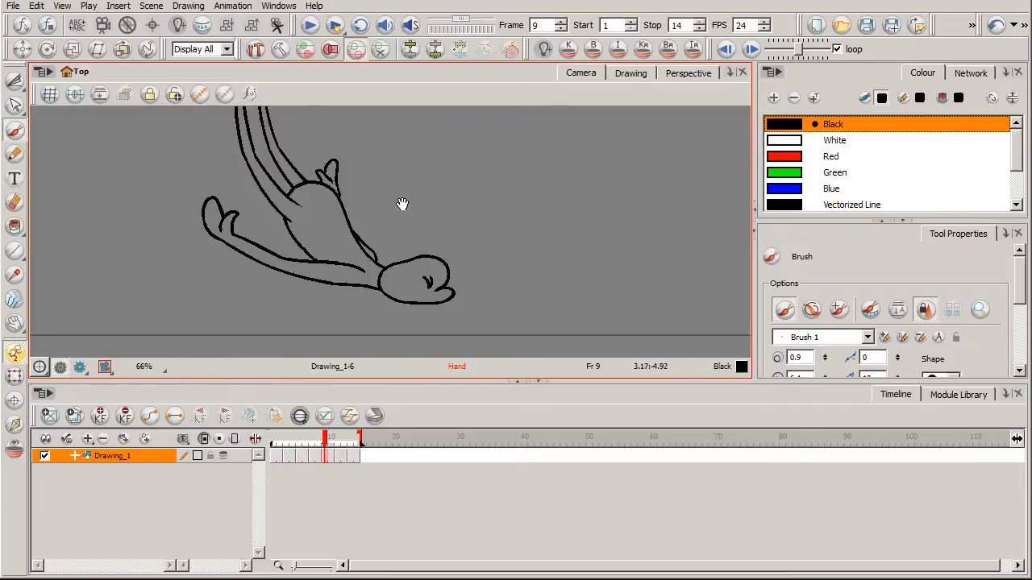
pyautogui.moveTo(399, 202); pyautogui.dragTo(433, 310)
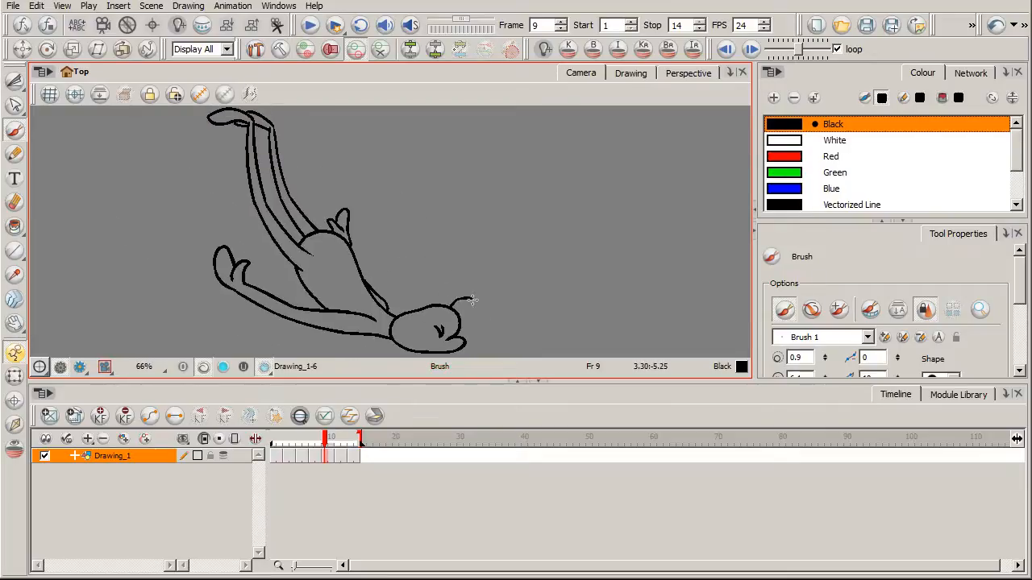
pyautogui.moveTo(462, 305)
pyautogui.mouseDown()
pyautogui.moveTo(487, 316)
pyautogui.moveTo(455, 316)
pyautogui.mouseUp()
# Draw the hair tuft extending forward from the head at frame 11 and drooping down over the face at frame 13.
pyautogui.click(339, 450)
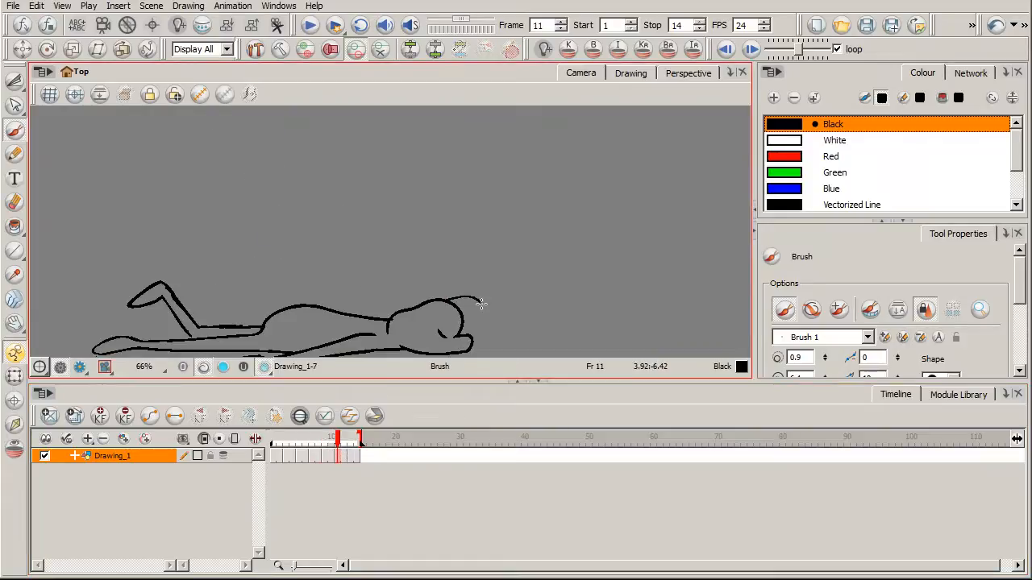
pyautogui.hotkey('ctrl', 'z')
pyautogui.moveTo(448, 300)
pyautogui.mouseDown()
pyautogui.moveTo(479, 299)
pyautogui.moveTo(481, 312)
pyautogui.mouseUp()
pyautogui.click(352, 456)
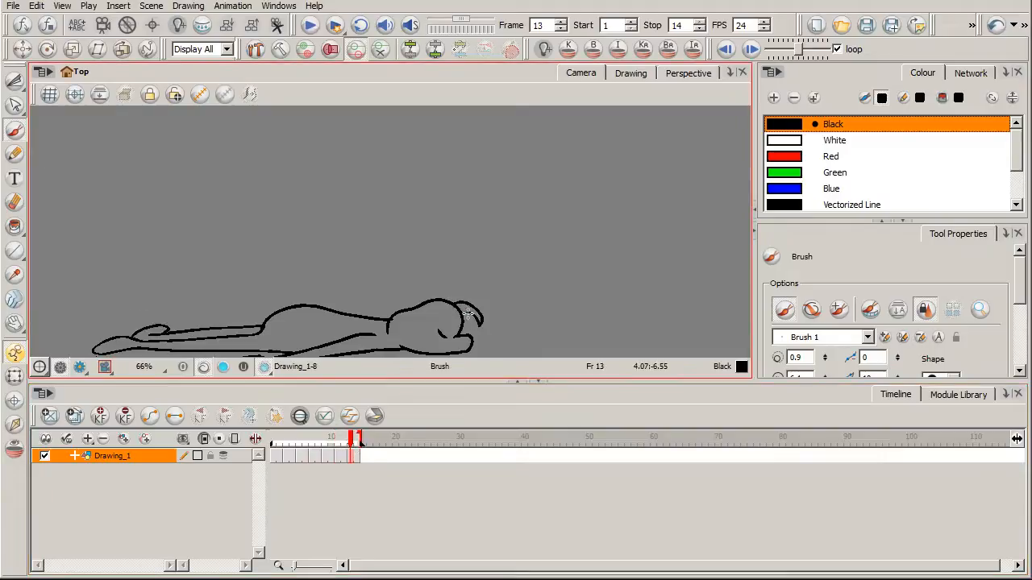
# Play the finished fall repeatedly from frame 1 and go to frame 7 to examine the hair and leg overlap.
pyautogui.moveTo(351, 440); pyautogui.dragTo(257, 440)
pyautogui.scroll(-2, 516, 258)
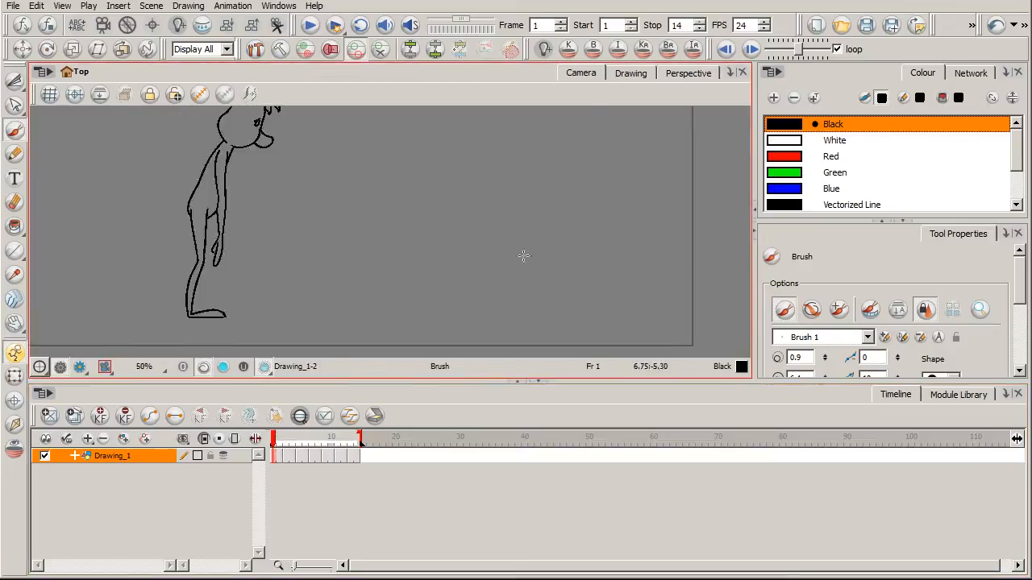
pyautogui.click(310, 25)
pyautogui.click(310, 25)
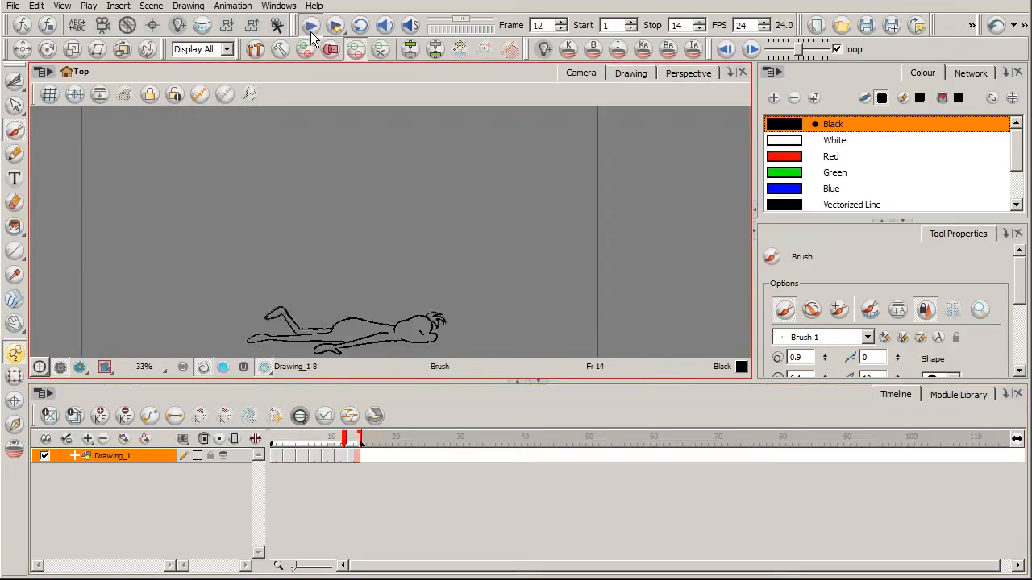
pyautogui.click(310, 27)
pyautogui.click(309, 35)
pyautogui.click(310, 27)
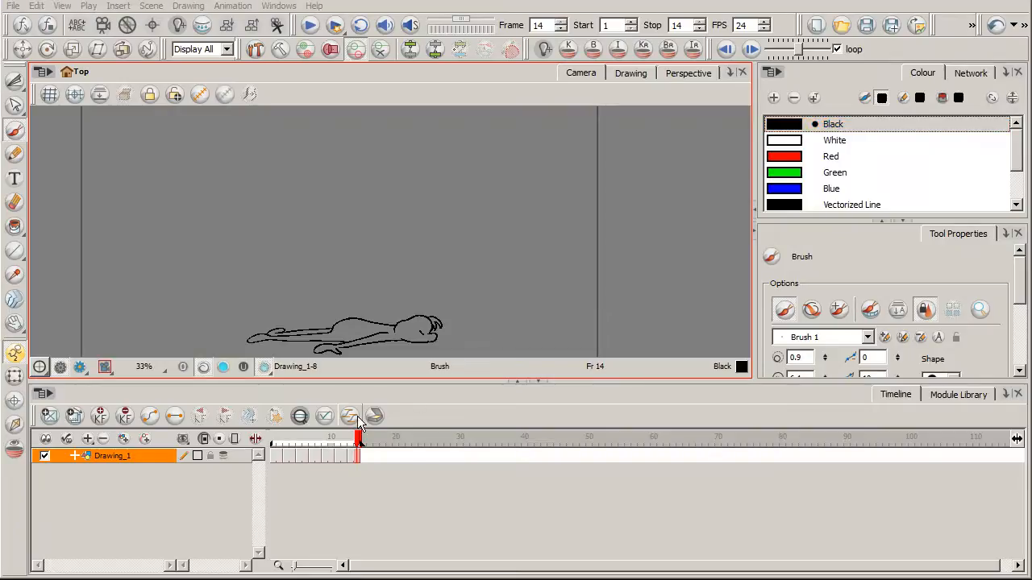
pyautogui.click(319, 439)
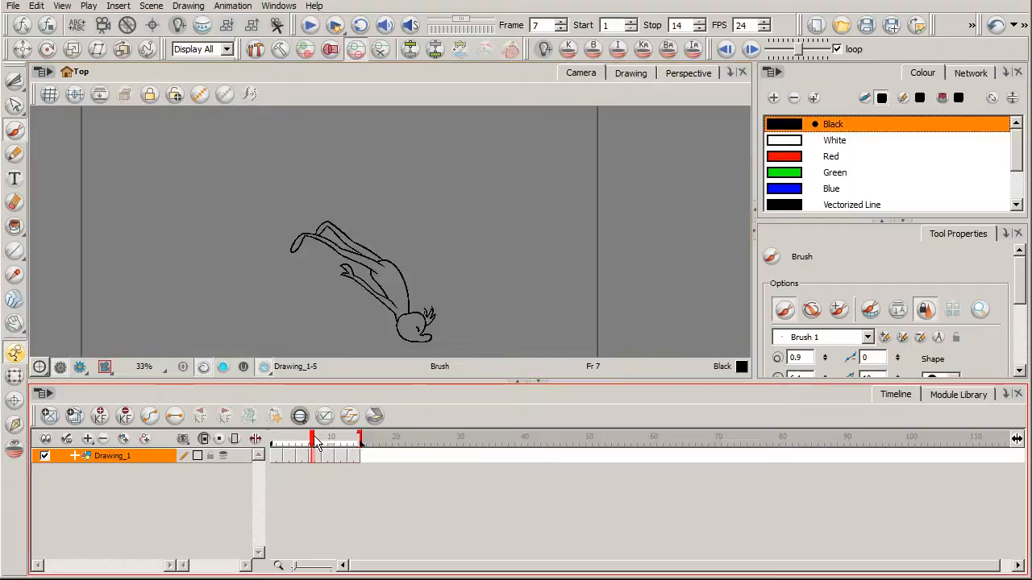
# Scrub the fall from frame 1 through frames 8, 9 and 11 to examine how the limbs and hair follow the body.
pyautogui.click(274, 439)
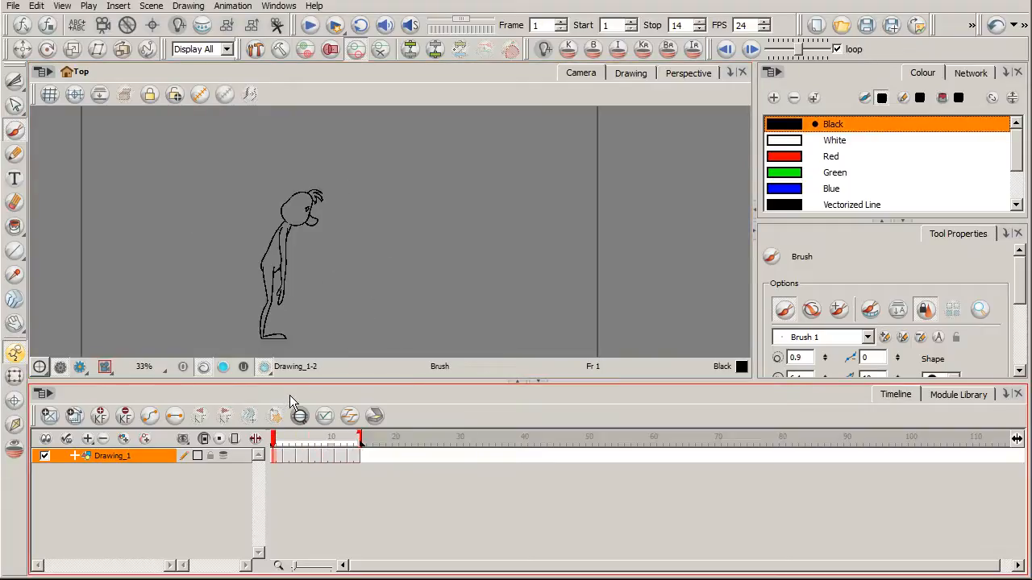
pyautogui.click(279, 437)
pyautogui.moveTo(283, 446)
pyautogui.mouseDown()
pyautogui.moveTo(358, 450)
pyautogui.moveTo(319, 446)
pyautogui.mouseUp()
pyautogui.moveTo(314, 445)
pyautogui.mouseDown()
pyautogui.moveTo(279, 448)
pyautogui.moveTo(339, 455)
pyautogui.moveTo(305, 454)
pyautogui.moveTo(319, 452)
pyautogui.mouseUp()
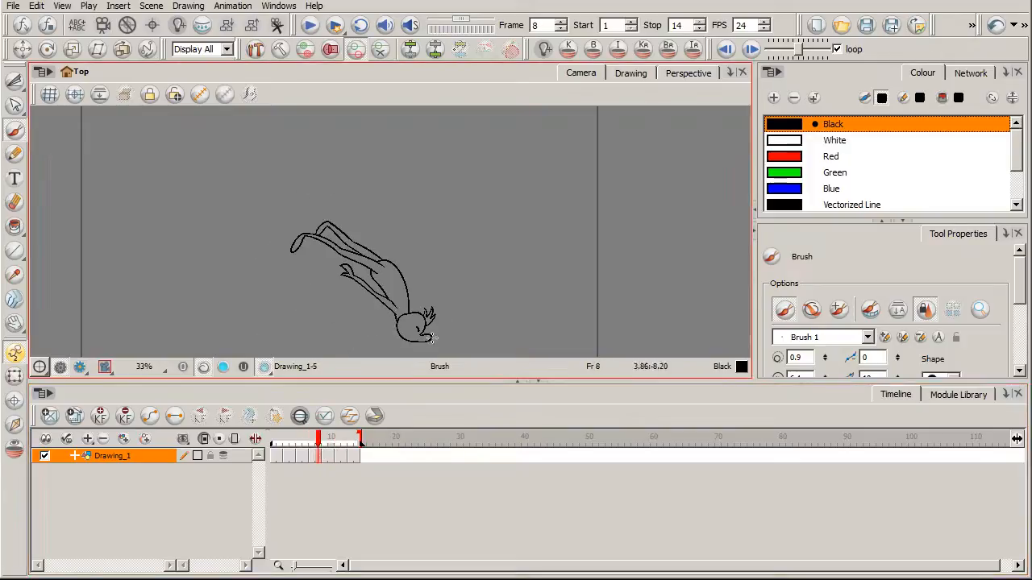
pyautogui.click(326, 438)
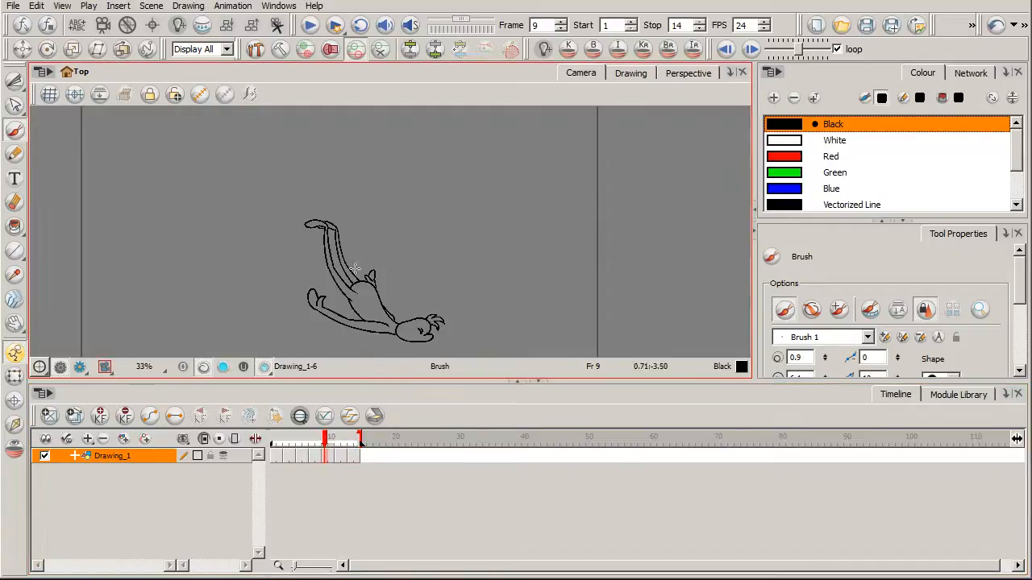
pyautogui.moveTo(330, 434); pyautogui.dragTo(339, 450)
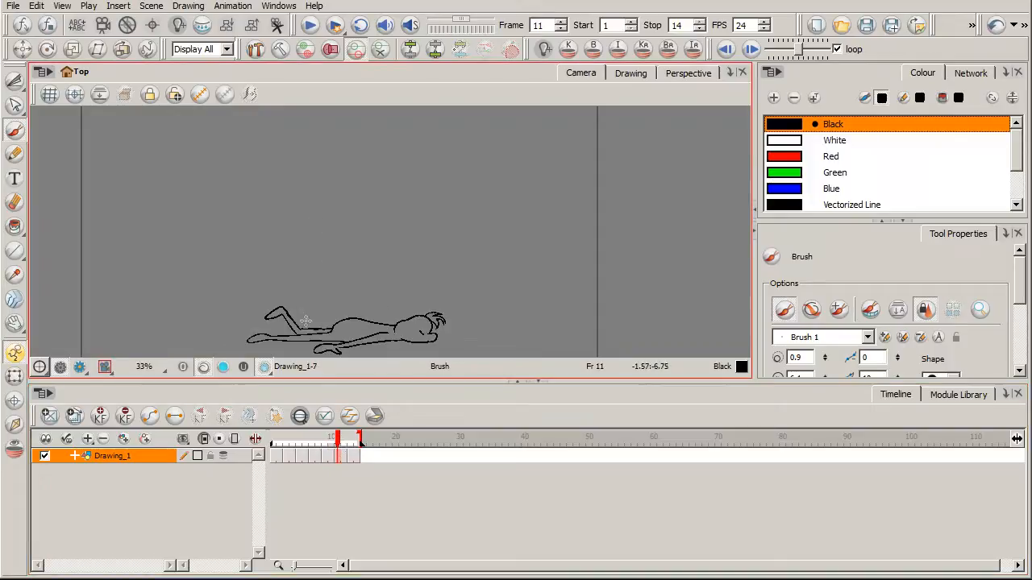
# Scrub back to frame 4, forward to frame 12 and back to frame 2 to compare the standing and landed poses.
pyautogui.moveTo(347, 448)
pyautogui.mouseDown()
pyautogui.moveTo(286, 450)
pyautogui.moveTo(296, 450)
pyautogui.mouseUp()
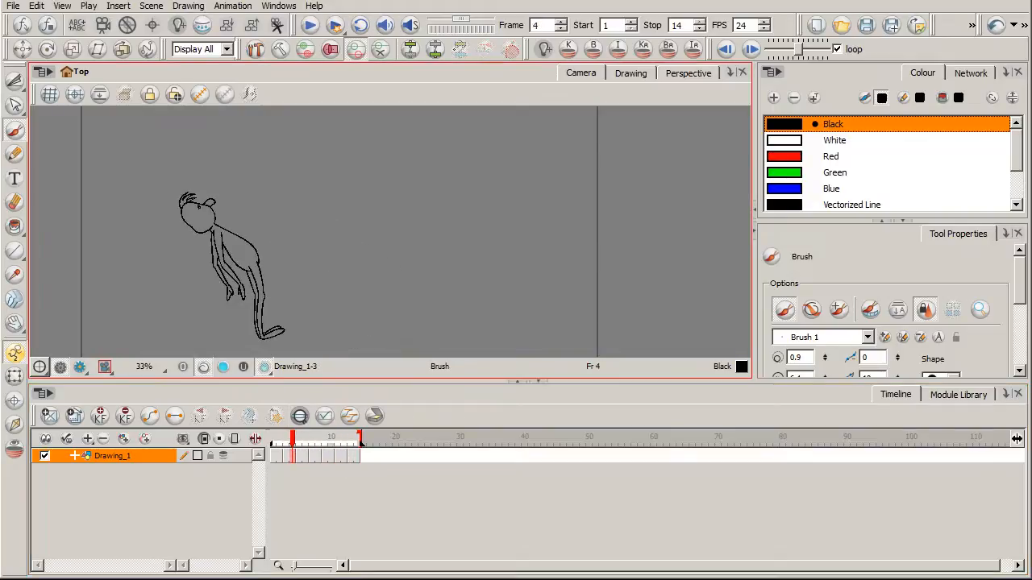
pyautogui.moveTo(294, 446)
pyautogui.mouseDown()
pyautogui.moveTo(278, 448)
pyautogui.moveTo(345, 450)
pyautogui.mouseUp()
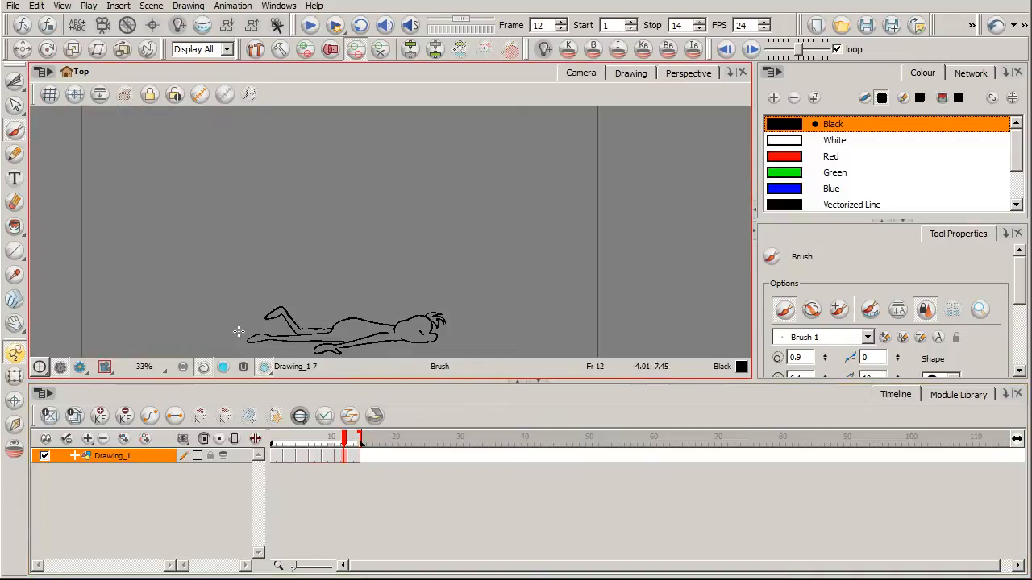
pyautogui.moveTo(345, 443); pyautogui.dragTo(279, 443)
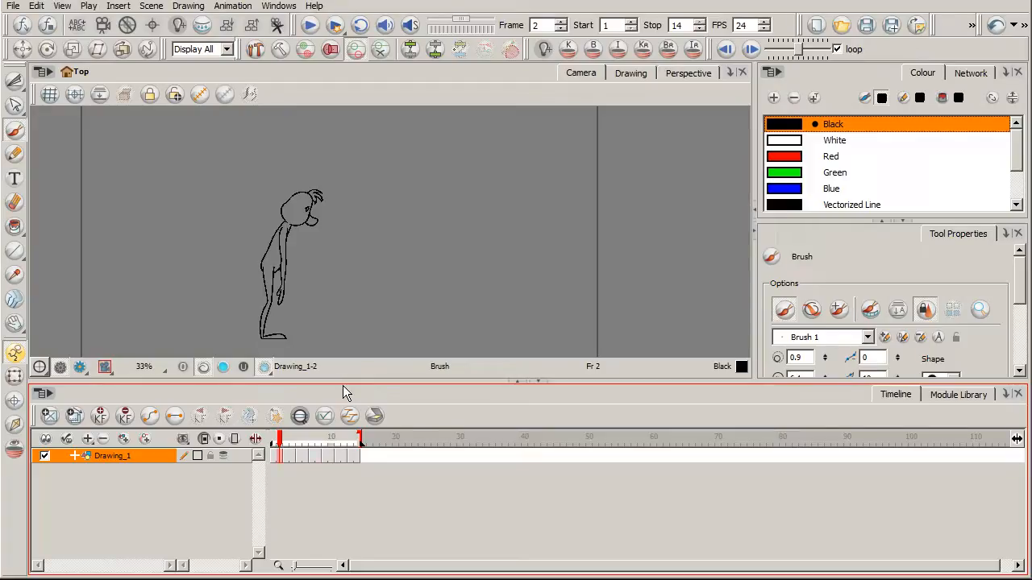
# Return to frame 1 and play the fall animation several times to review the overlapping action in motion.
pyautogui.click(289, 441)
pyautogui.moveTo(291, 441)
pyautogui.mouseDown()
pyautogui.moveTo(345, 443)
pyautogui.moveTo(274, 443)
pyautogui.mouseUp()
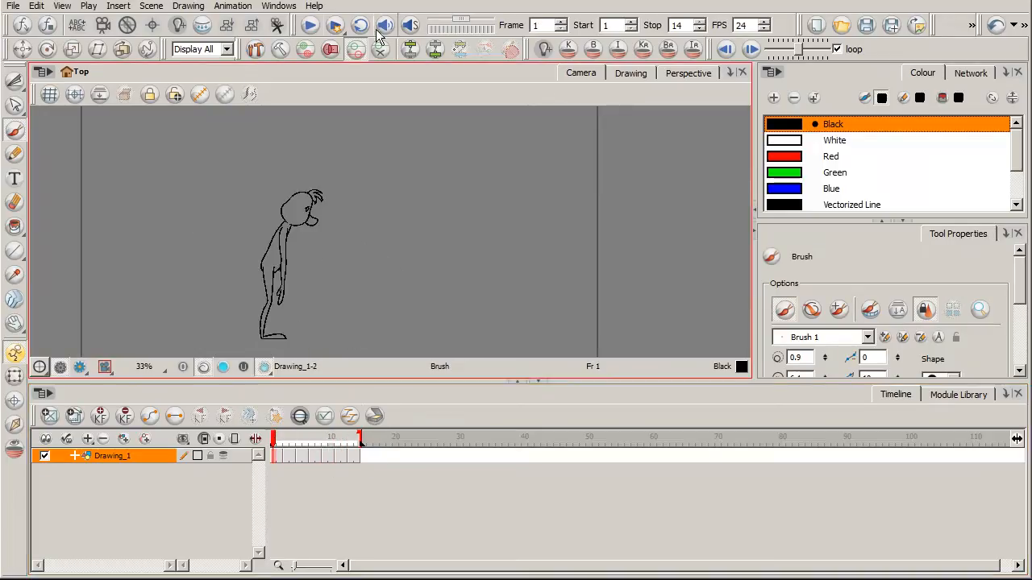
pyautogui.click(309, 25)
pyautogui.click(309, 25)
pyautogui.click(308, 27)
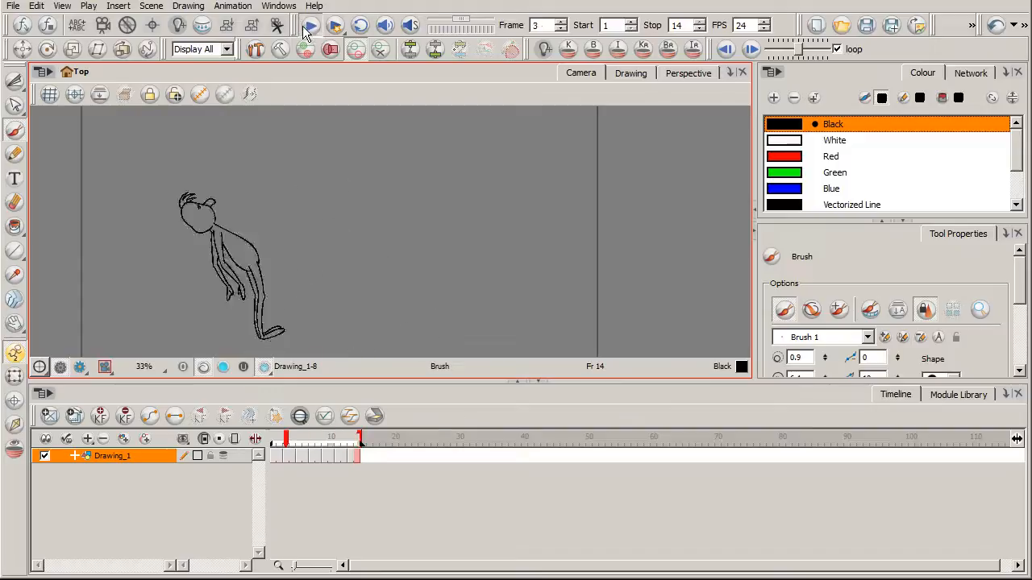
pyautogui.click(310, 25)
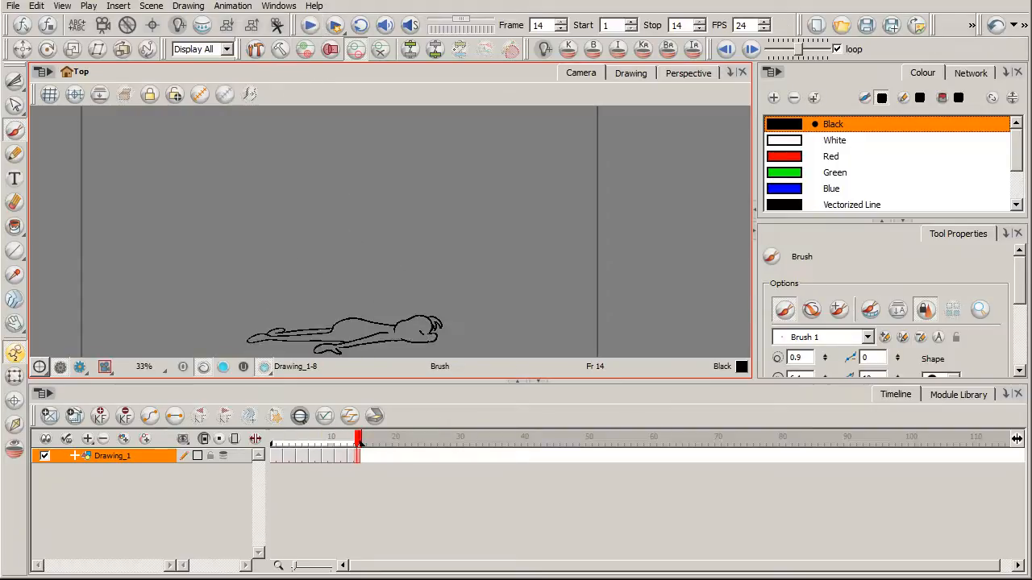
# Step through the fall to frame 10 to examine the impact pose, and return to frame 1.
pyautogui.moveTo(292, 441)
pyautogui.mouseDown()
pyautogui.moveTo(352, 442)
pyautogui.moveTo(319, 442)
pyautogui.mouseUp()
pyautogui.press('.')
pyautogui.press('.')
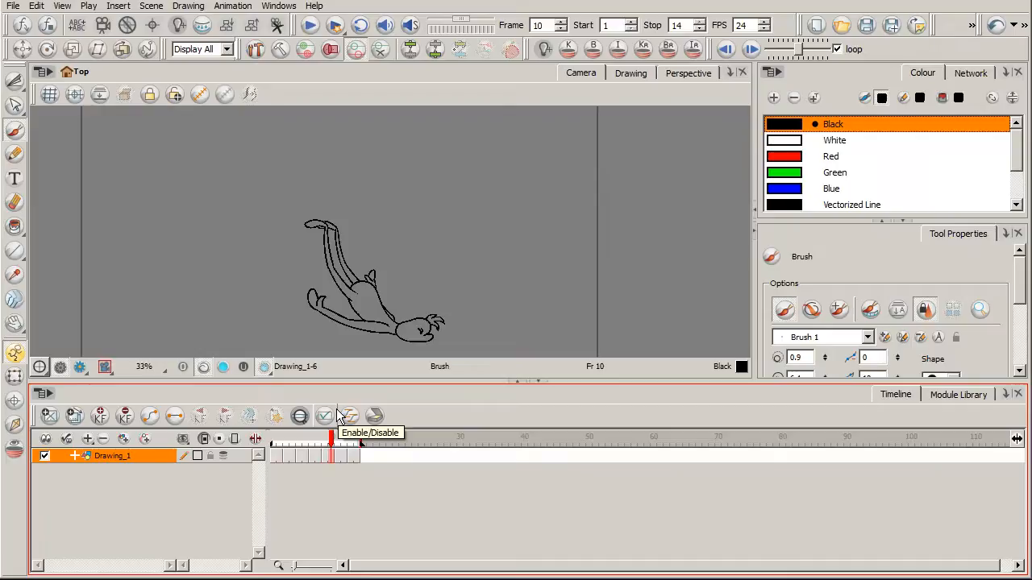
pyautogui.moveTo(332, 443)
pyautogui.mouseDown()
pyautogui.moveTo(271, 443)
pyautogui.moveTo(338, 441)
pyautogui.moveTo(275, 434)
pyautogui.mouseUp()
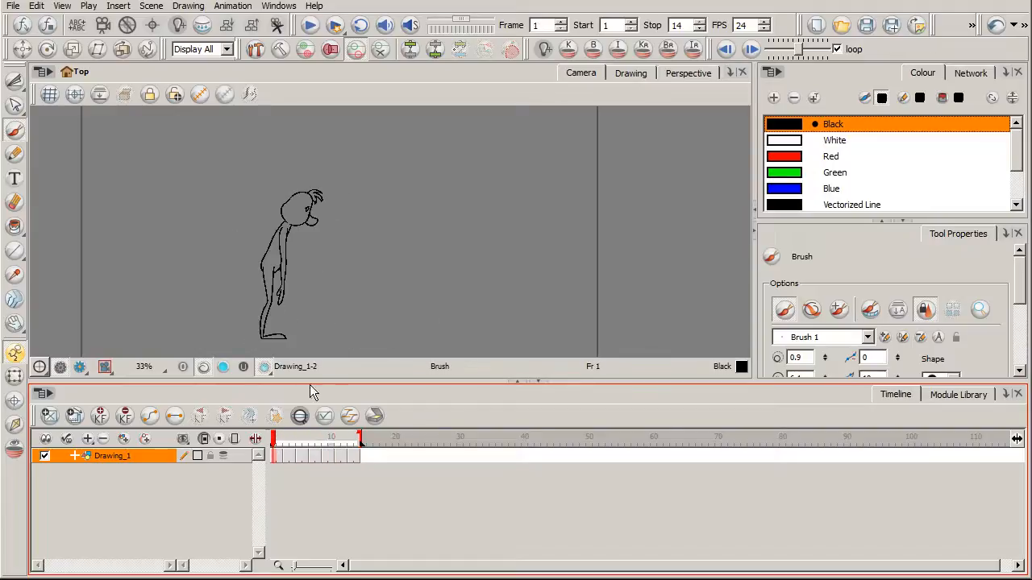